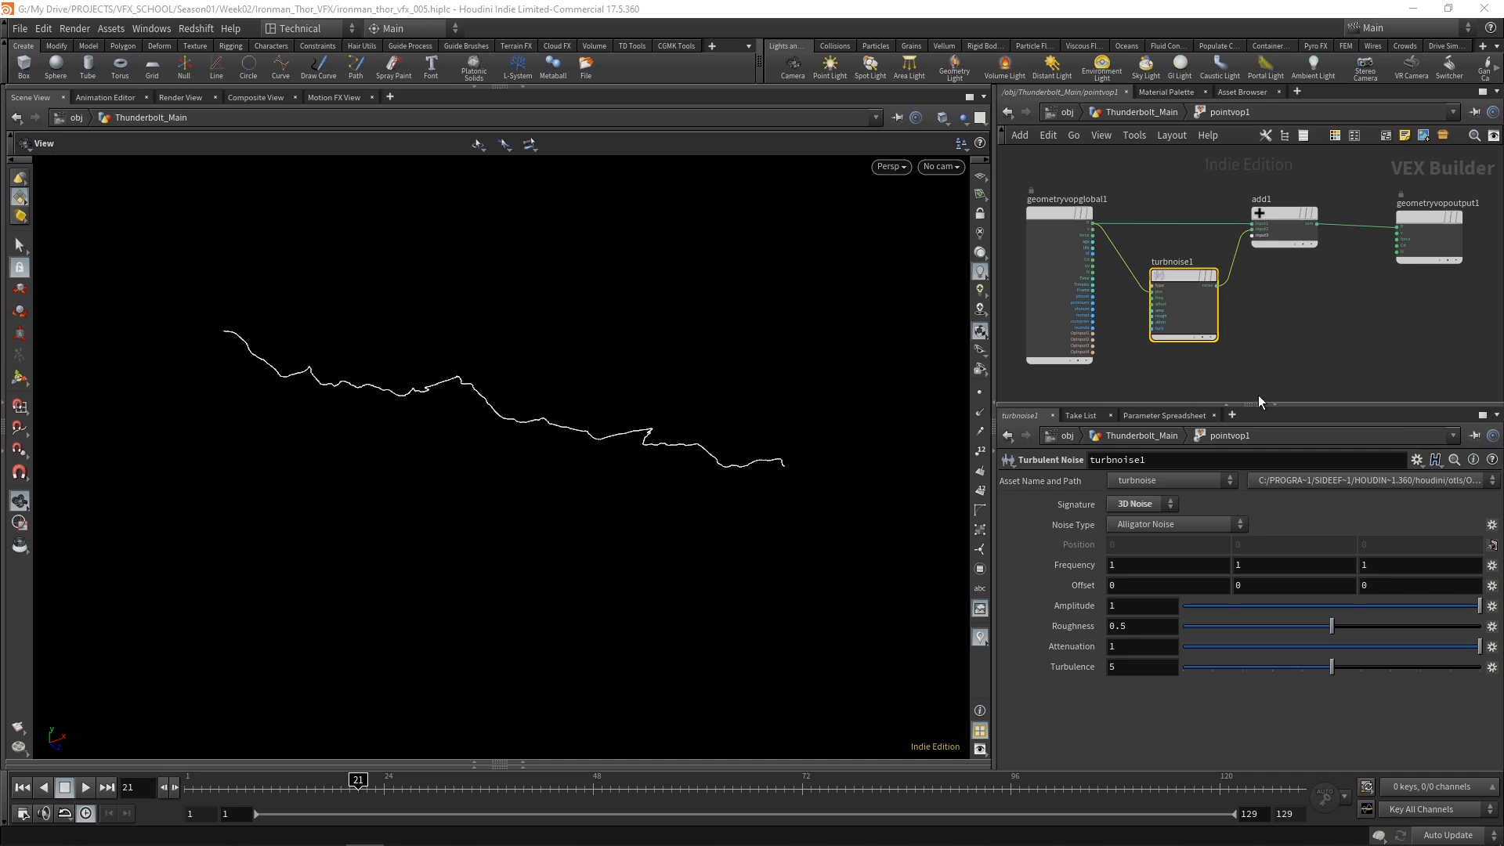
Step: Add a Bind node in the empty area below the geometry globals and turbulent noise nodes
scroll(1390, 318, "down", 3)
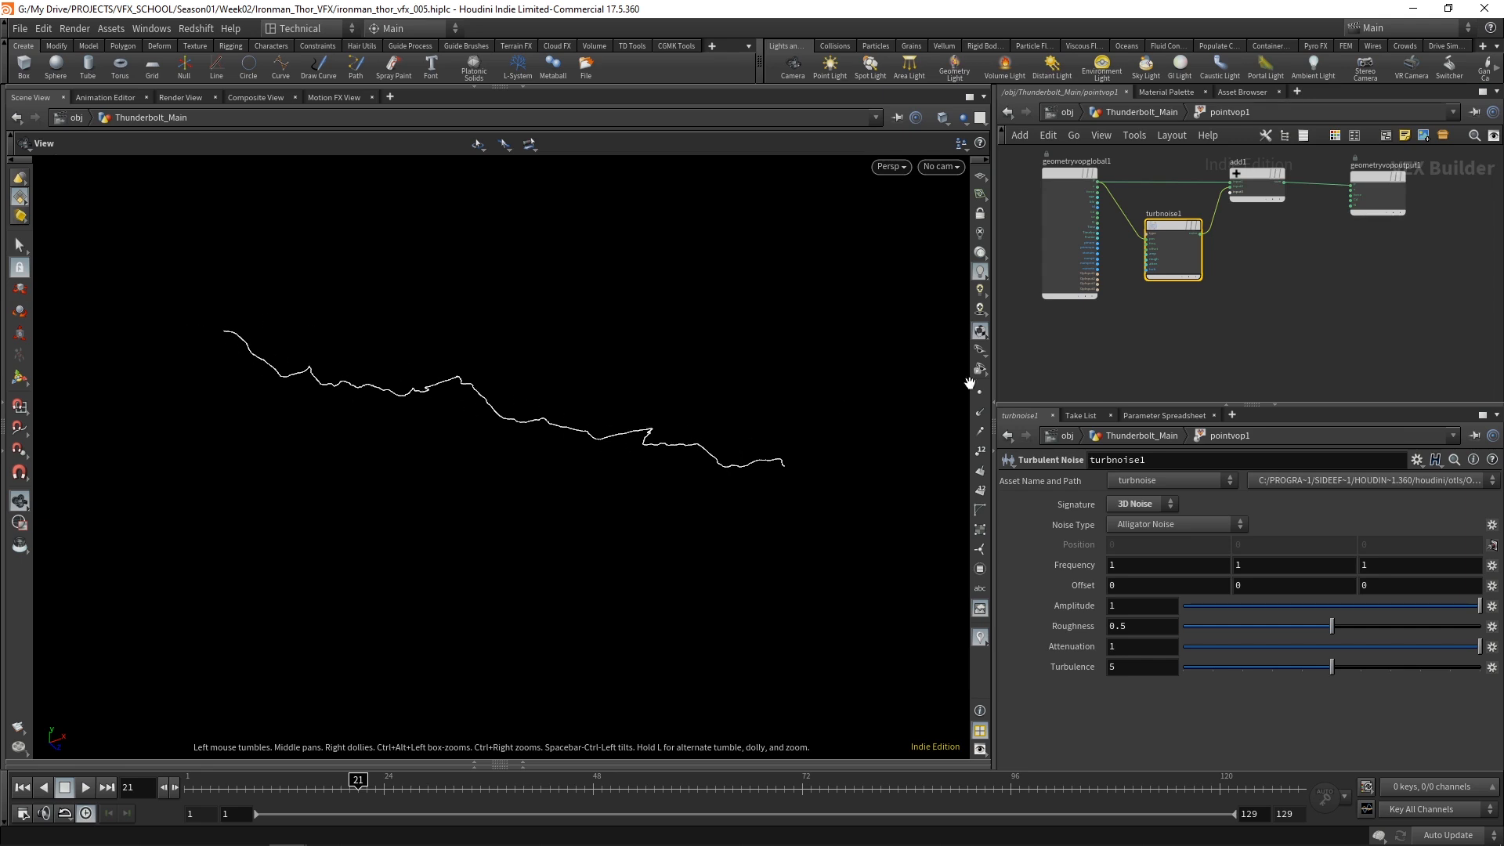
middle_click_drag(1175, 320, 1152, 311)
scroll(1096, 259, "up", 5)
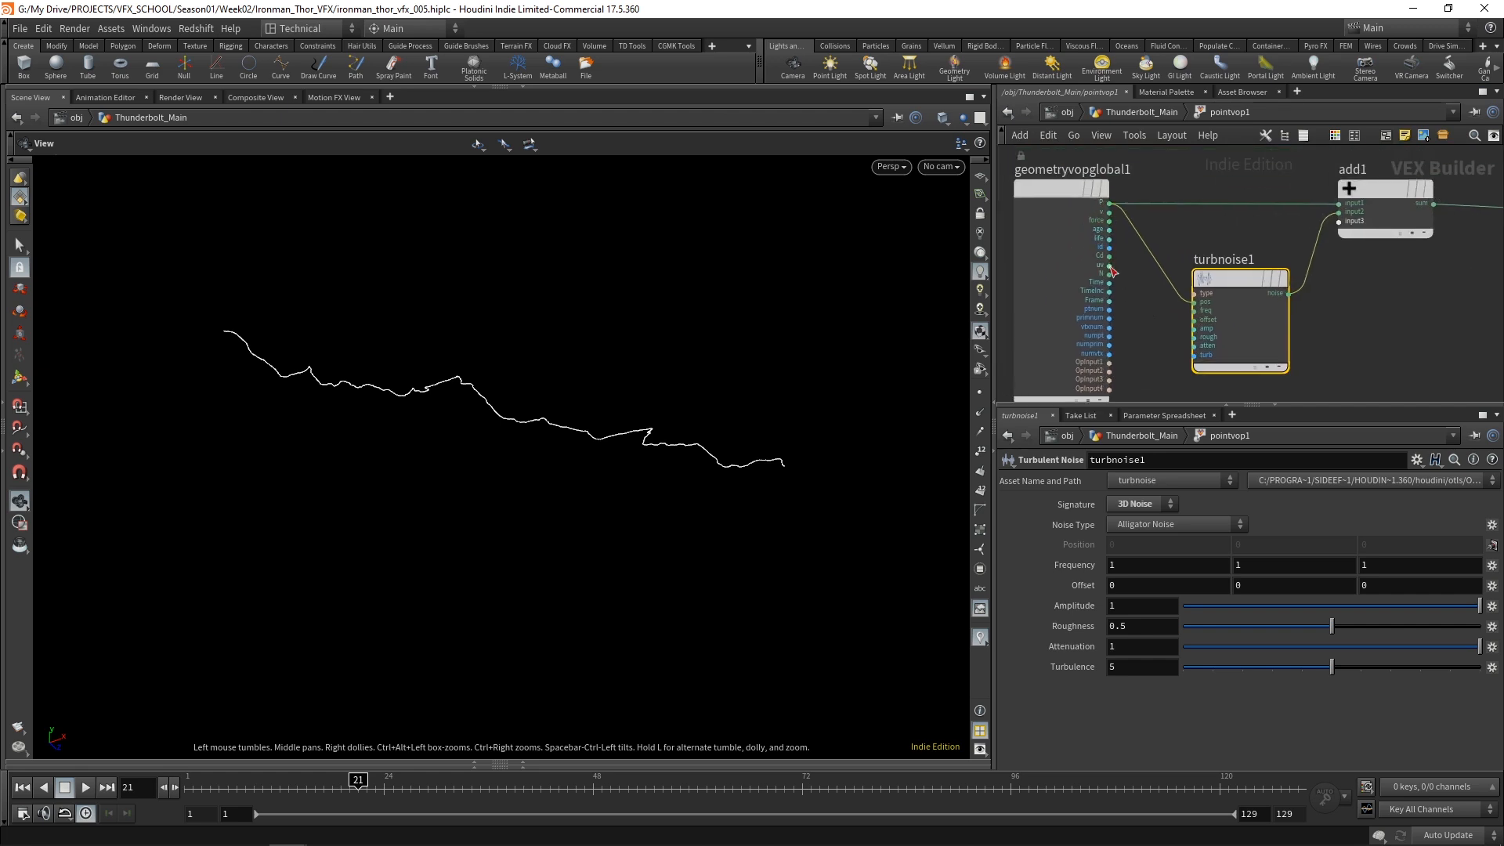
middle_click_drag(1117, 339, 1143, 232)
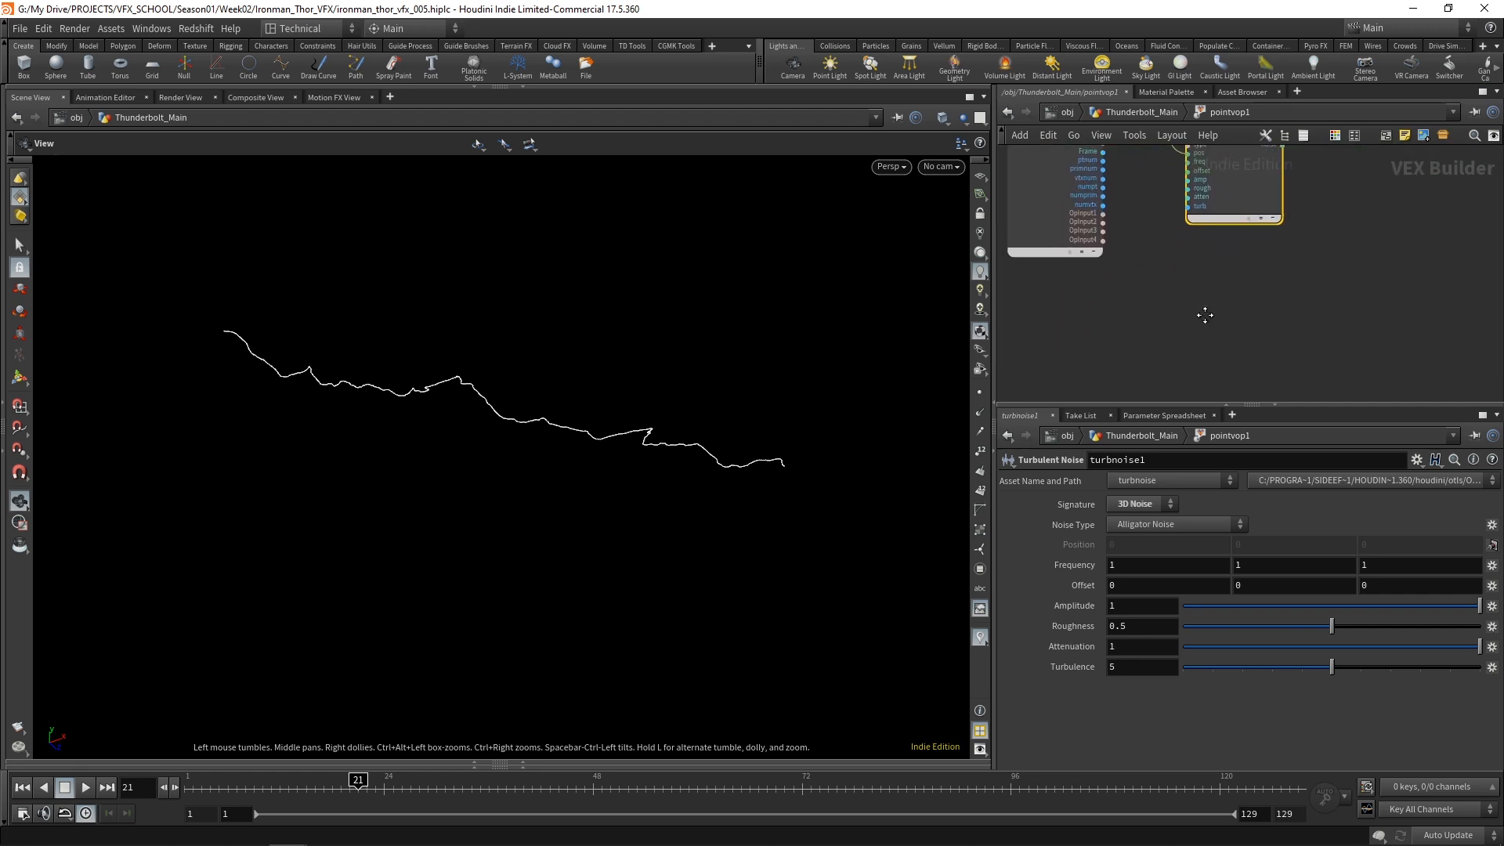
left_click(1173, 294)
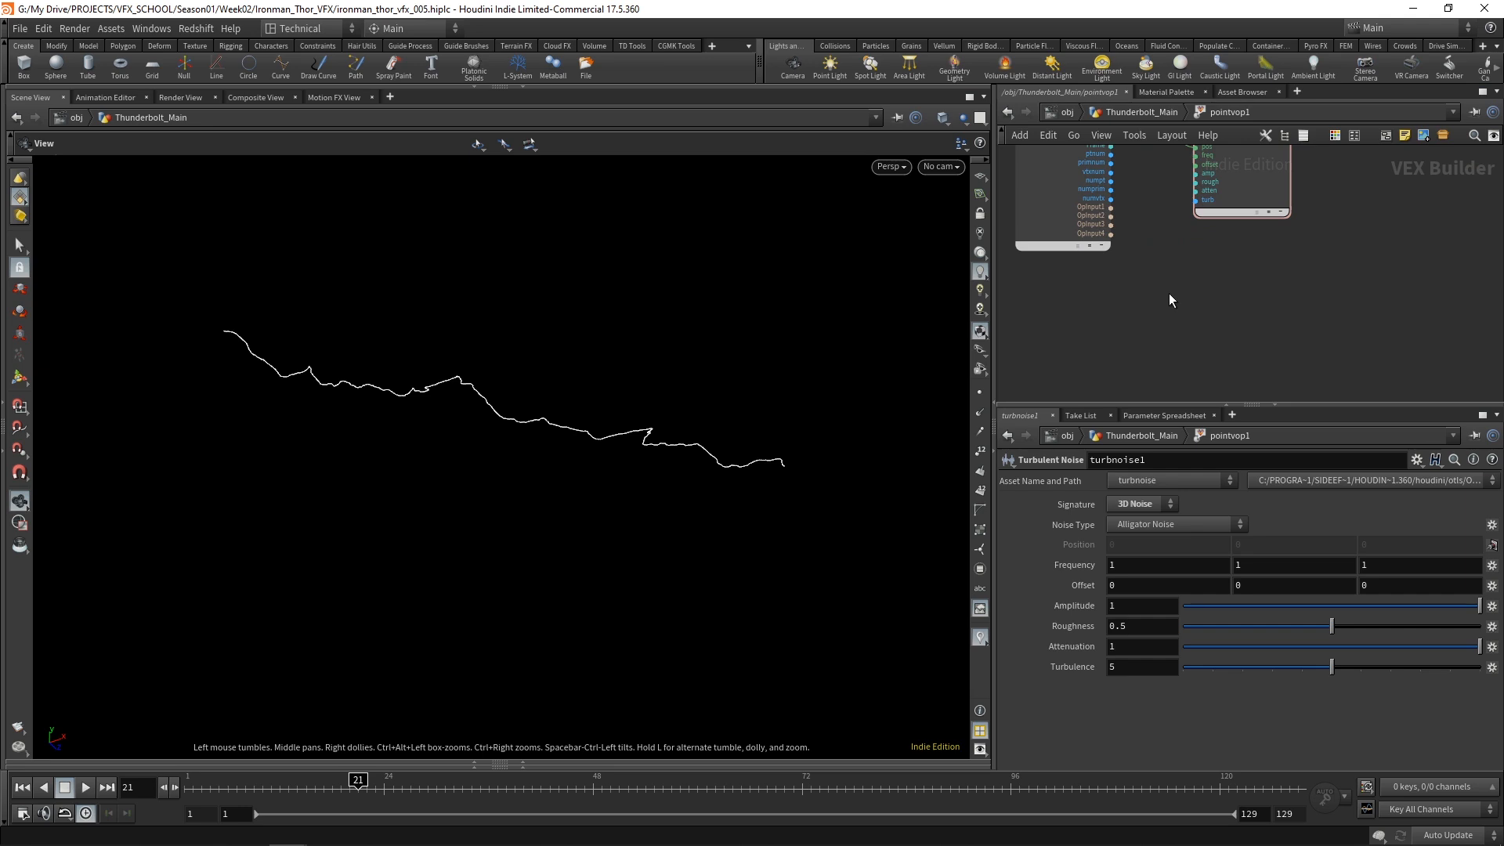
middle_click_drag(1220, 291, 1164, 318)
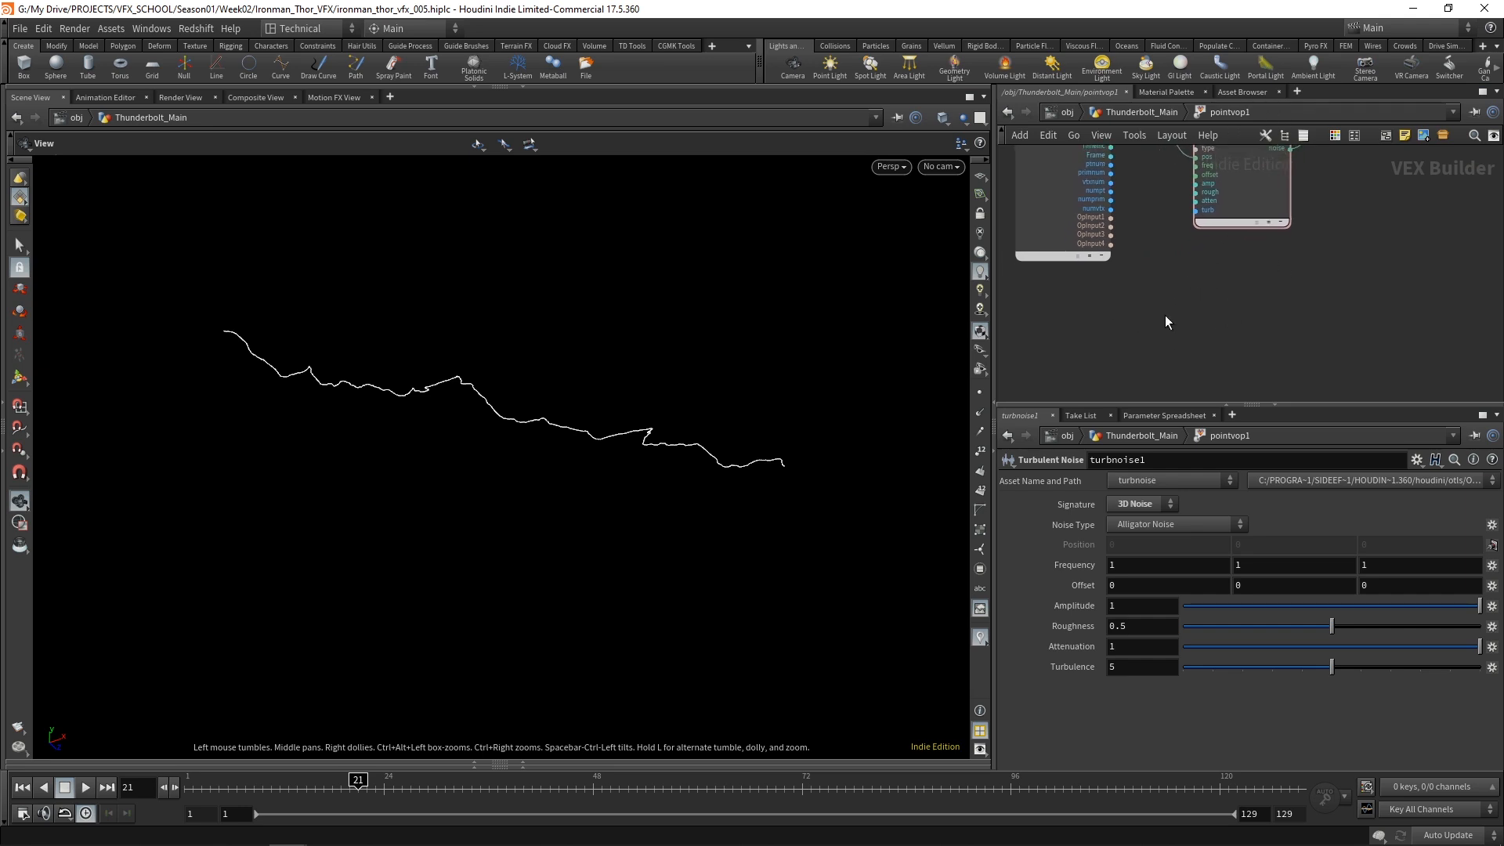
key("Tab")
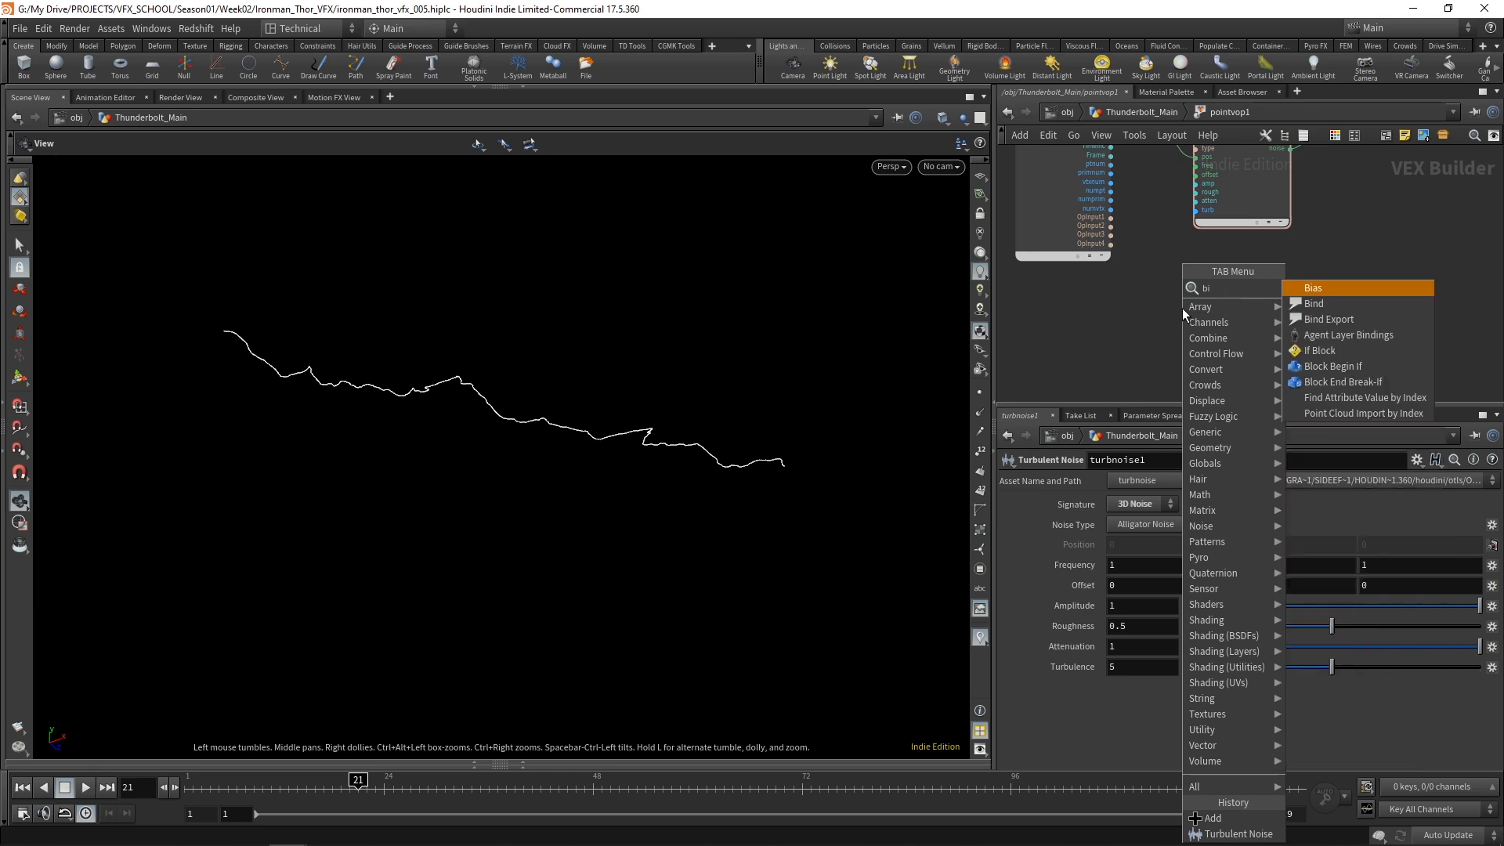
key("Escape")
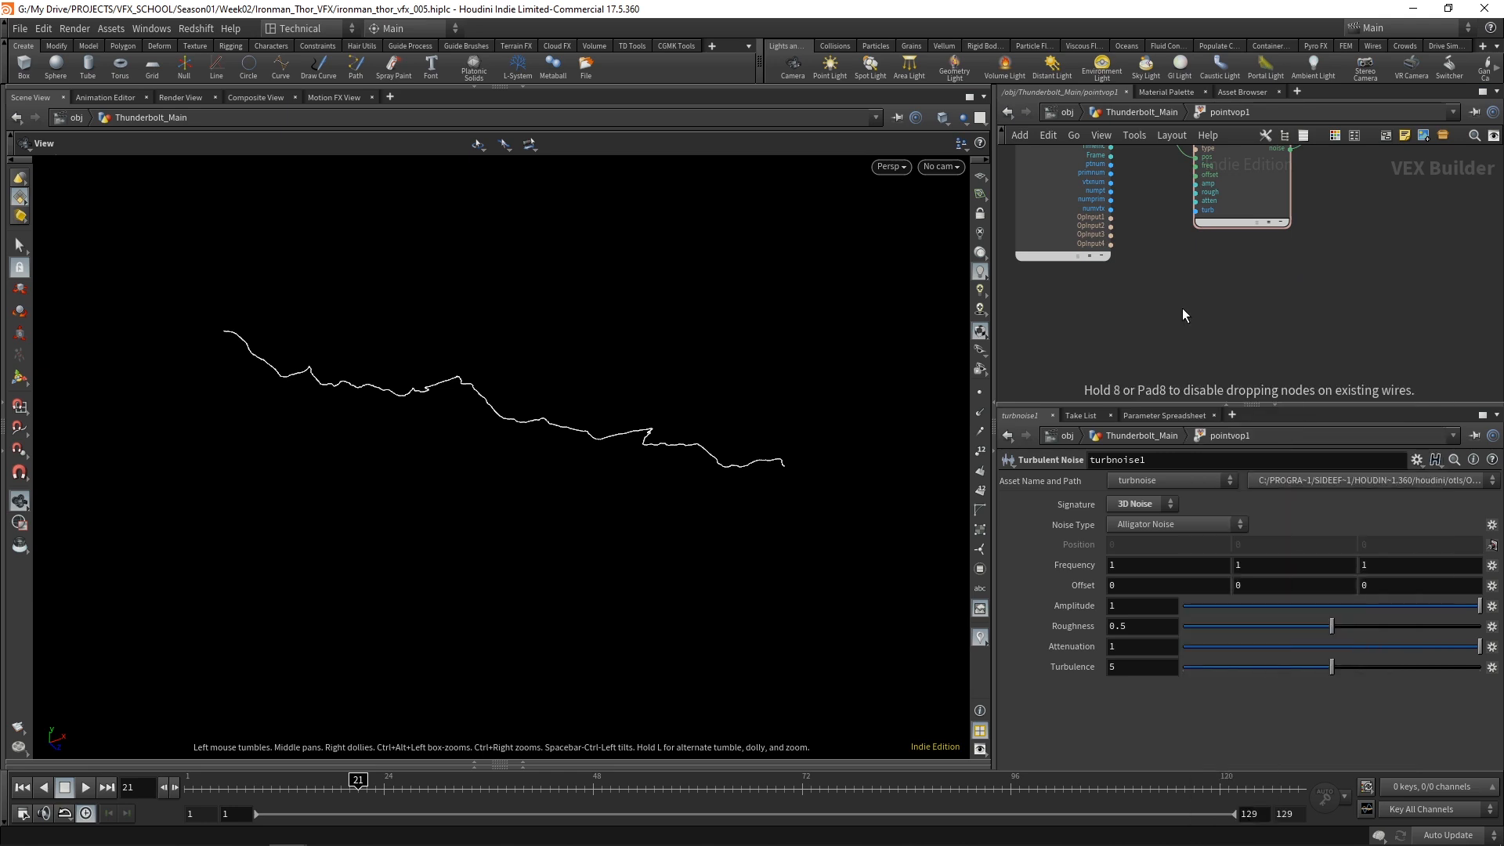
left_click(1182, 308)
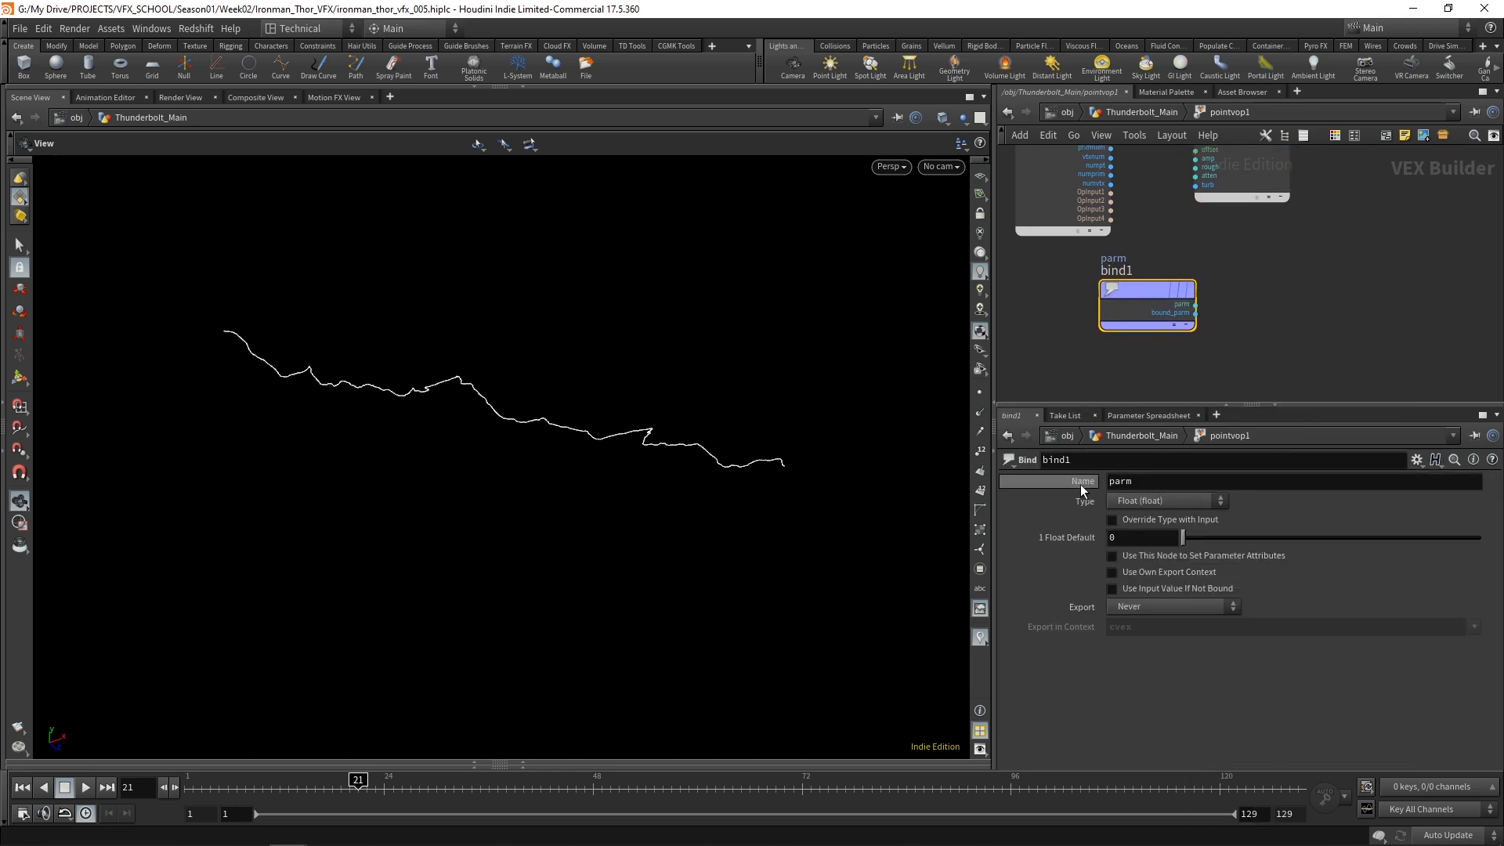
Step: Set the Bind node's parameter name to curveu
left_click_drag(1143, 481, 1106, 484)
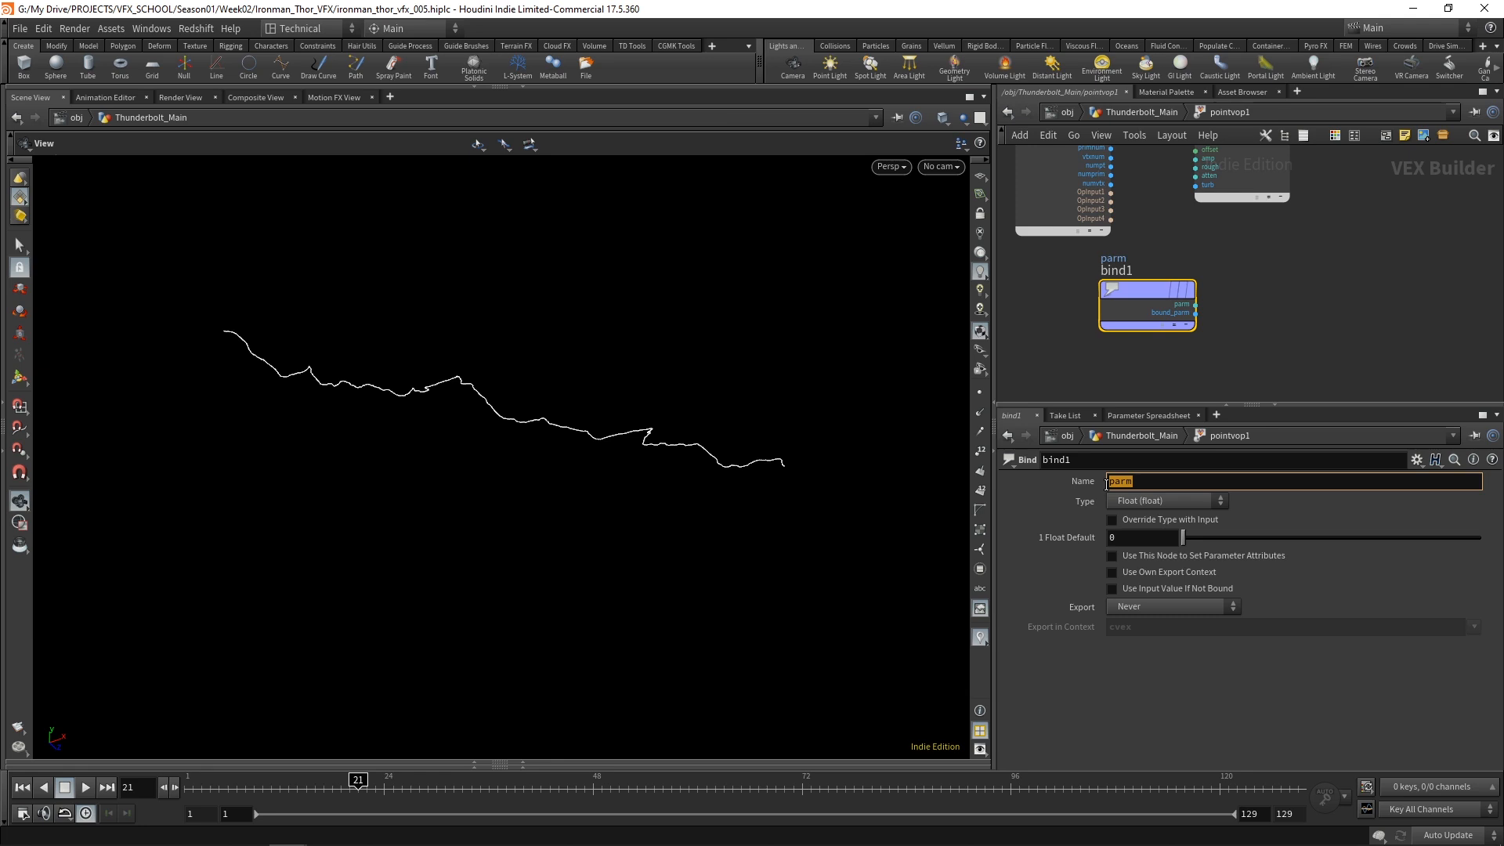
type("c")
key("Return")
Step: Reposition the geometry output node and the curveu Bind node so they sit closer together in the network
middle_click_drag(1317, 320, 1225, 292)
scroll(1309, 276, "down", 3)
middle_click_drag(1315, 276, 1291, 317)
left_click_drag(1352, 178, 1342, 318)
middle_click_drag(1230, 330, 1246, 248)
scroll(1281, 289, "up", 2)
middle_click_drag(1349, 293, 1319, 293)
left_click_drag(1027, 275, 1143, 256)
Step: Connect the Bind node's curveu output to the geometry output's Cd input and check the colour gradient along the bolt
middle_click_drag(1328, 262, 1247, 287)
scroll(1320, 274, "up", 3)
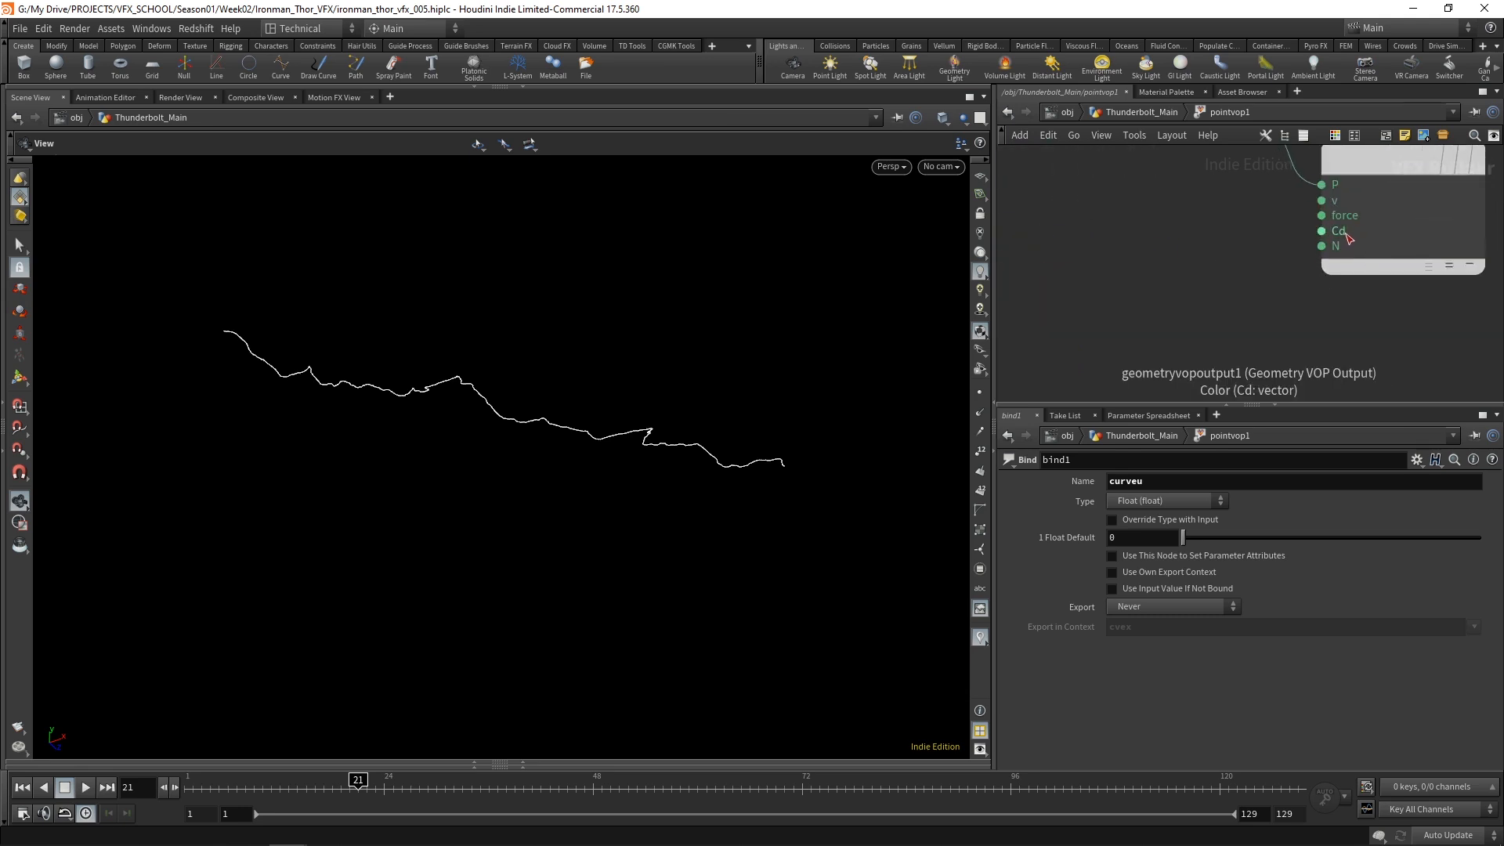
scroll(1295, 260, "down", 4)
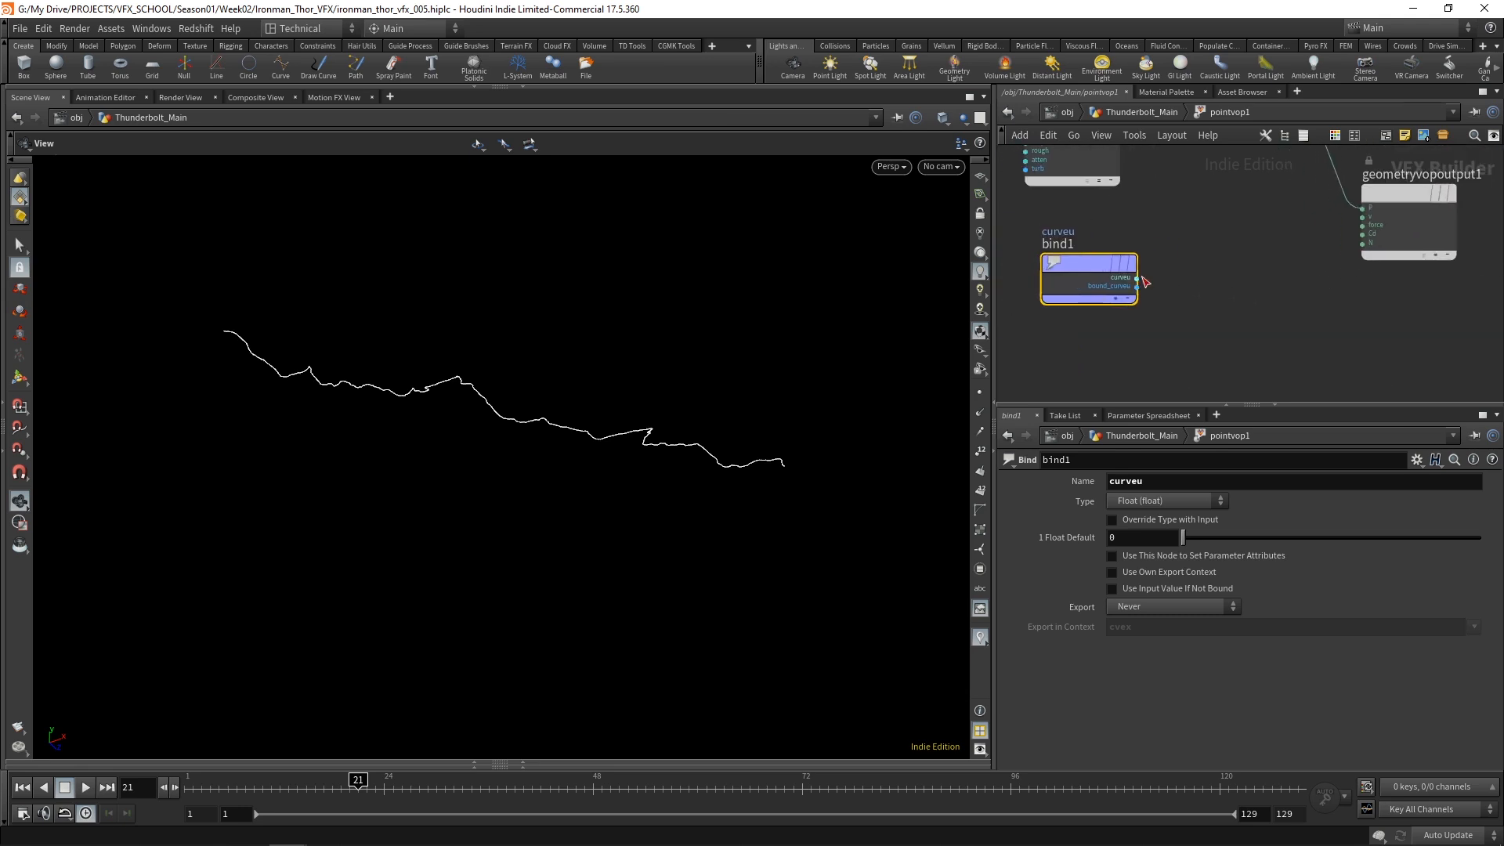
left_click(1137, 278)
left_click(1362, 233)
left_click_drag(345, 359, 202, 326)
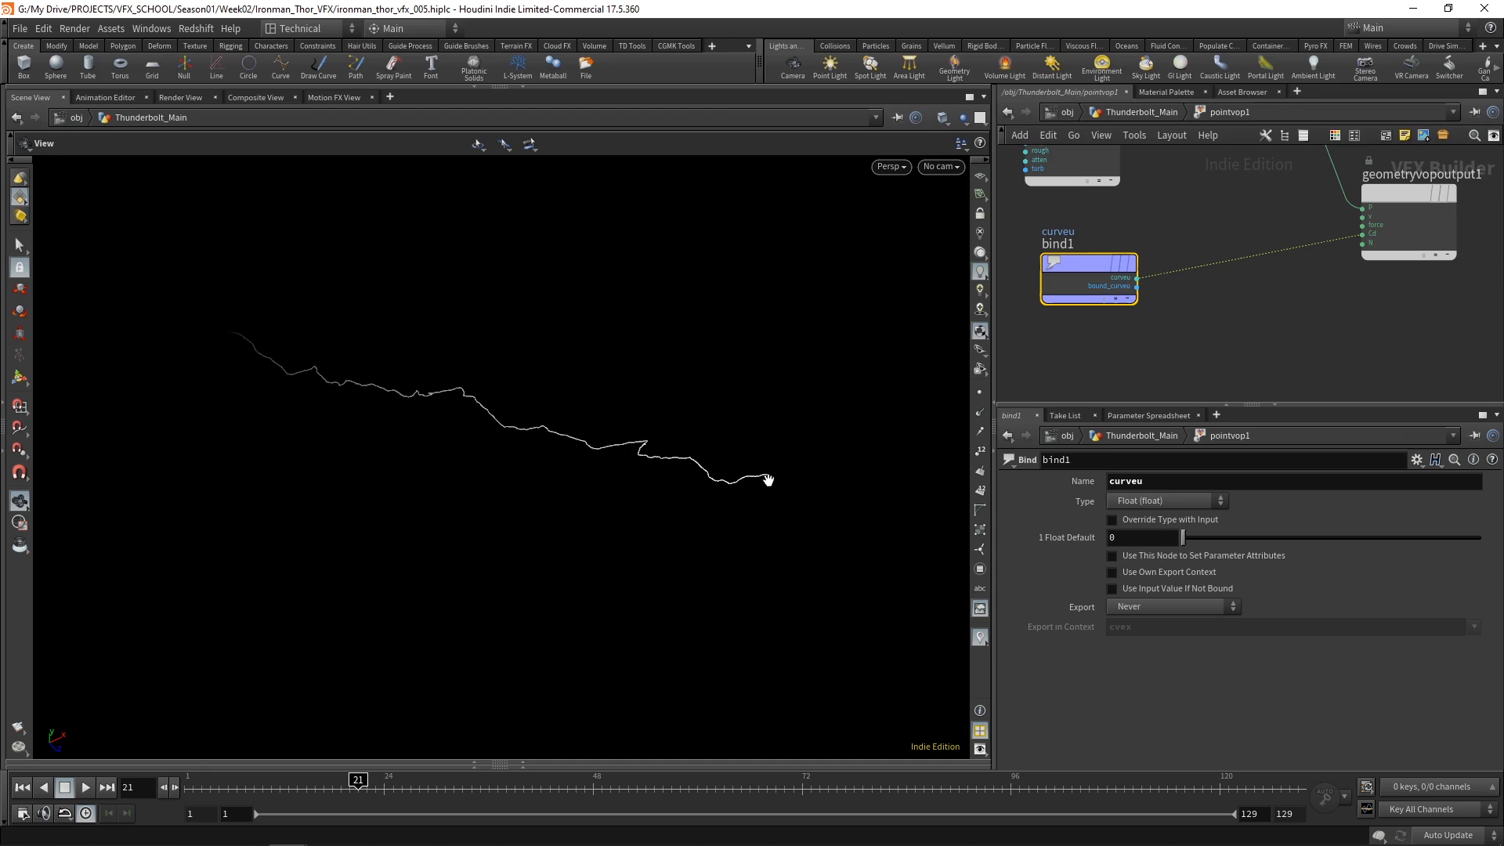
Step: Tidy the network by placing the Bind node beneath the globals node and the geometry output beyond the add node
middle_click_drag(1204, 330, 1304, 327)
scroll(1304, 327, "down", 2)
left_click_drag(1219, 283, 1086, 287)
middle_click_drag(1315, 299, 1210, 316)
scroll(1211, 316, "down", 2)
left_click_drag(1294, 273, 1336, 215)
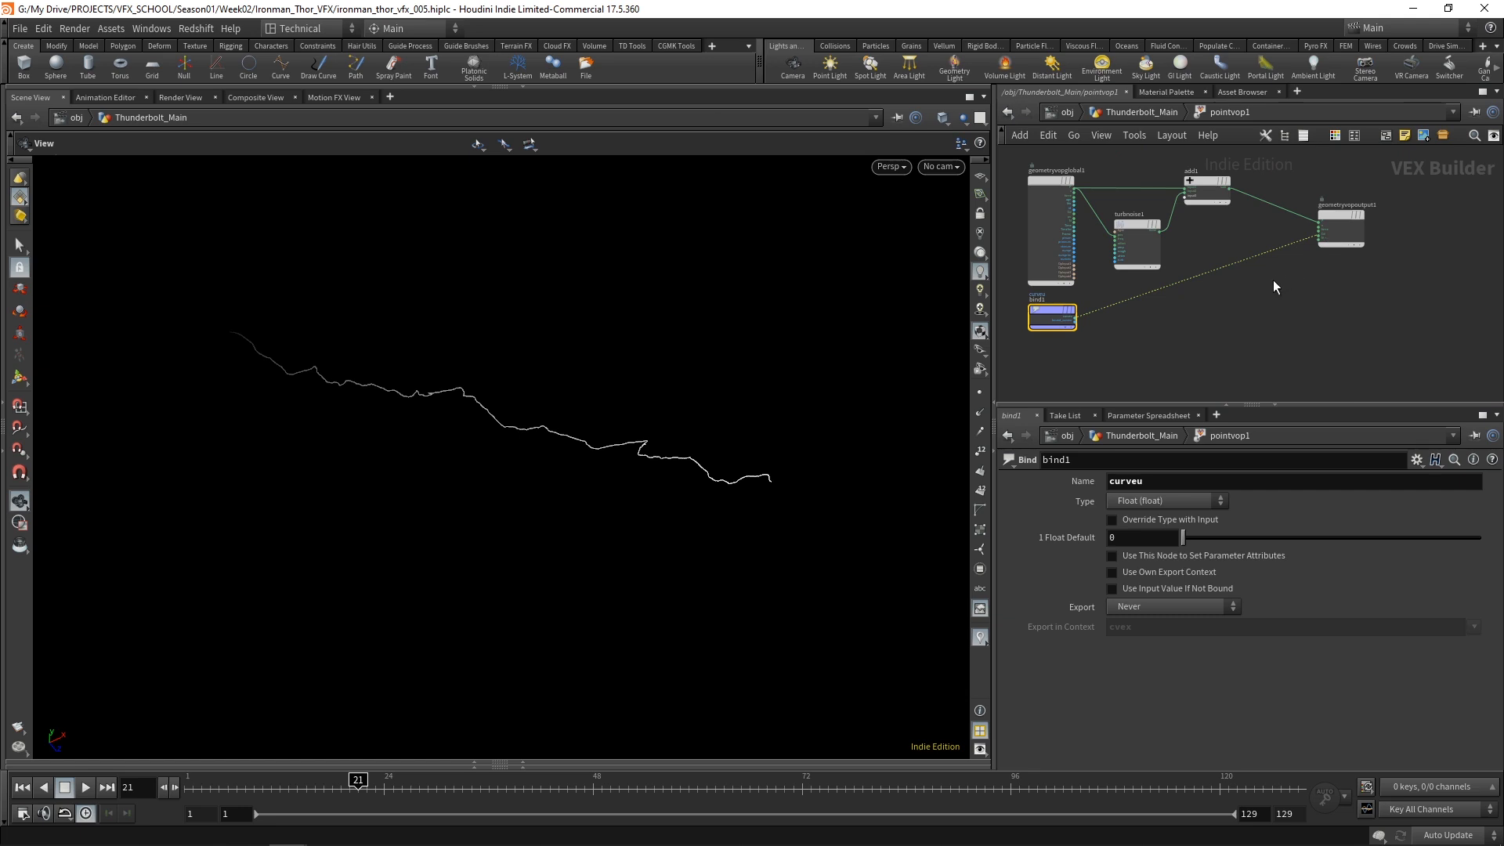
Step: Cut the wire between the curveu Bind node and the geometry output's Cd input
key("y")
left_click_drag(1276, 309, 1253, 228)
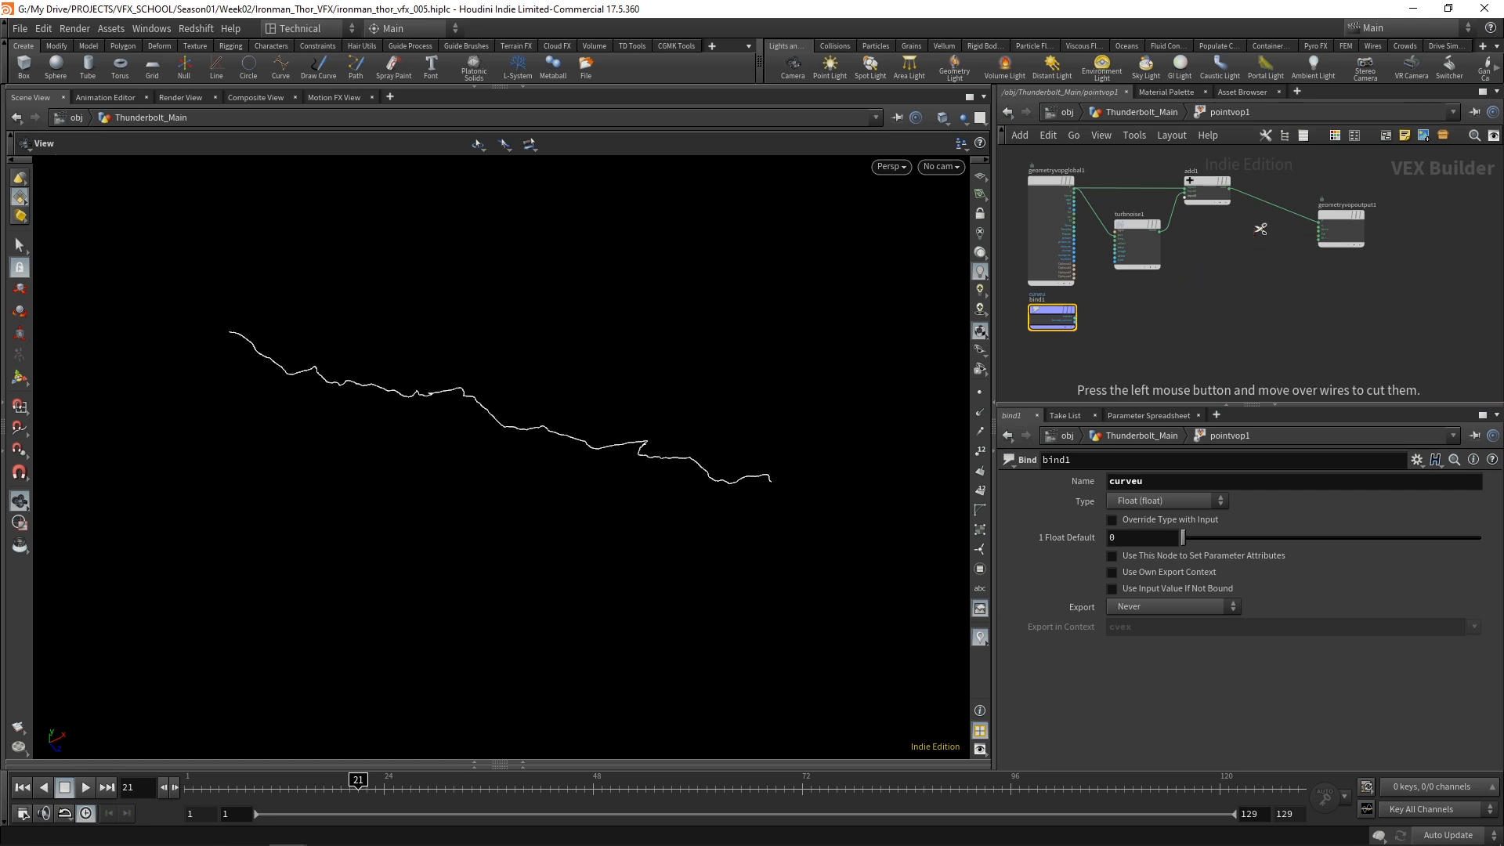
middle_click_drag(1163, 312, 1178, 307)
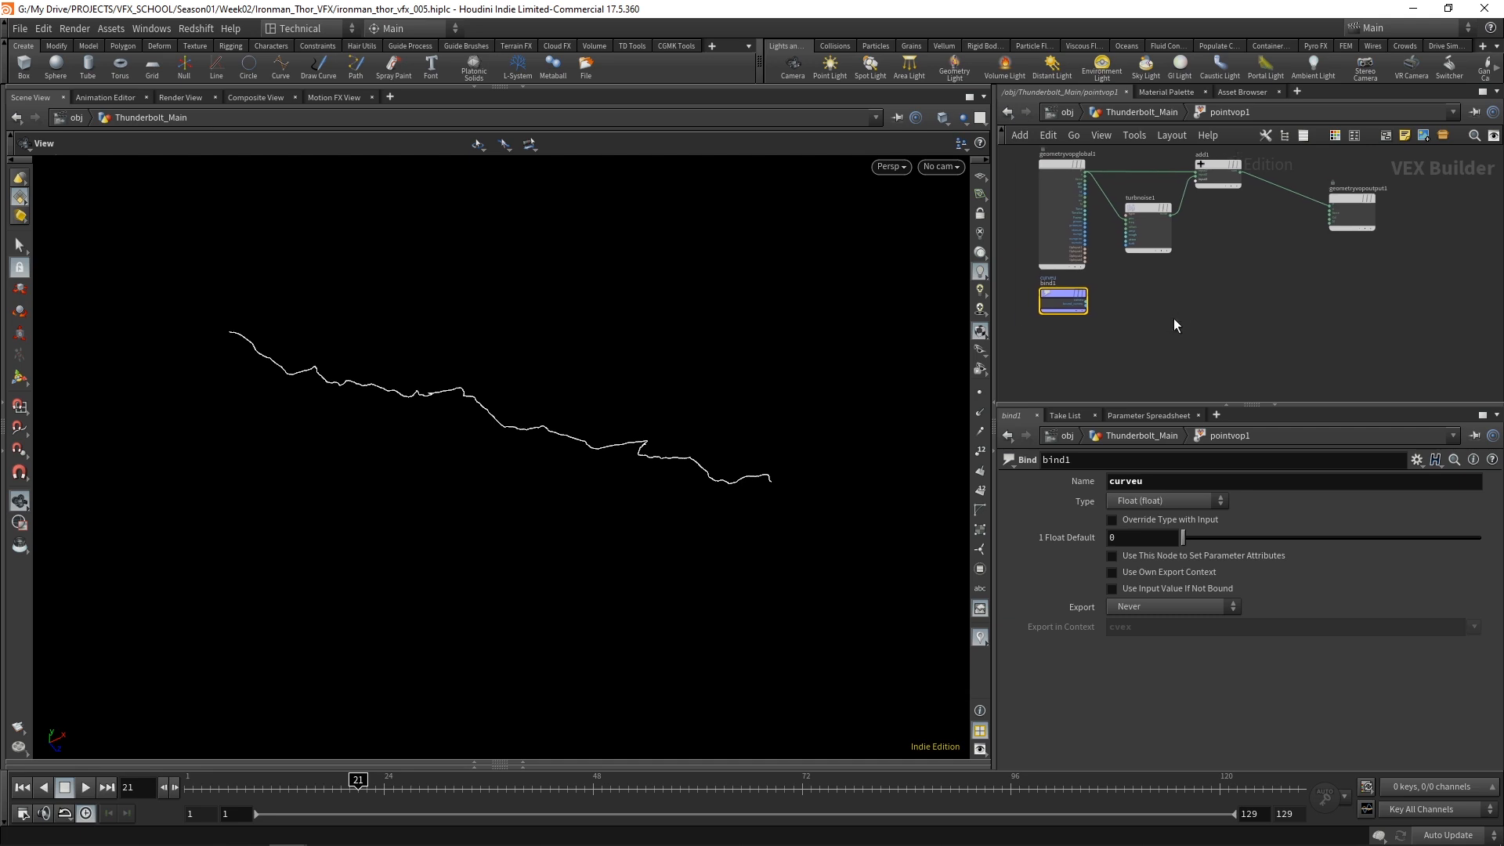
Step: Add a Ramp Parameter node beside the curveu Bind node
scroll(1141, 321, "up", 3)
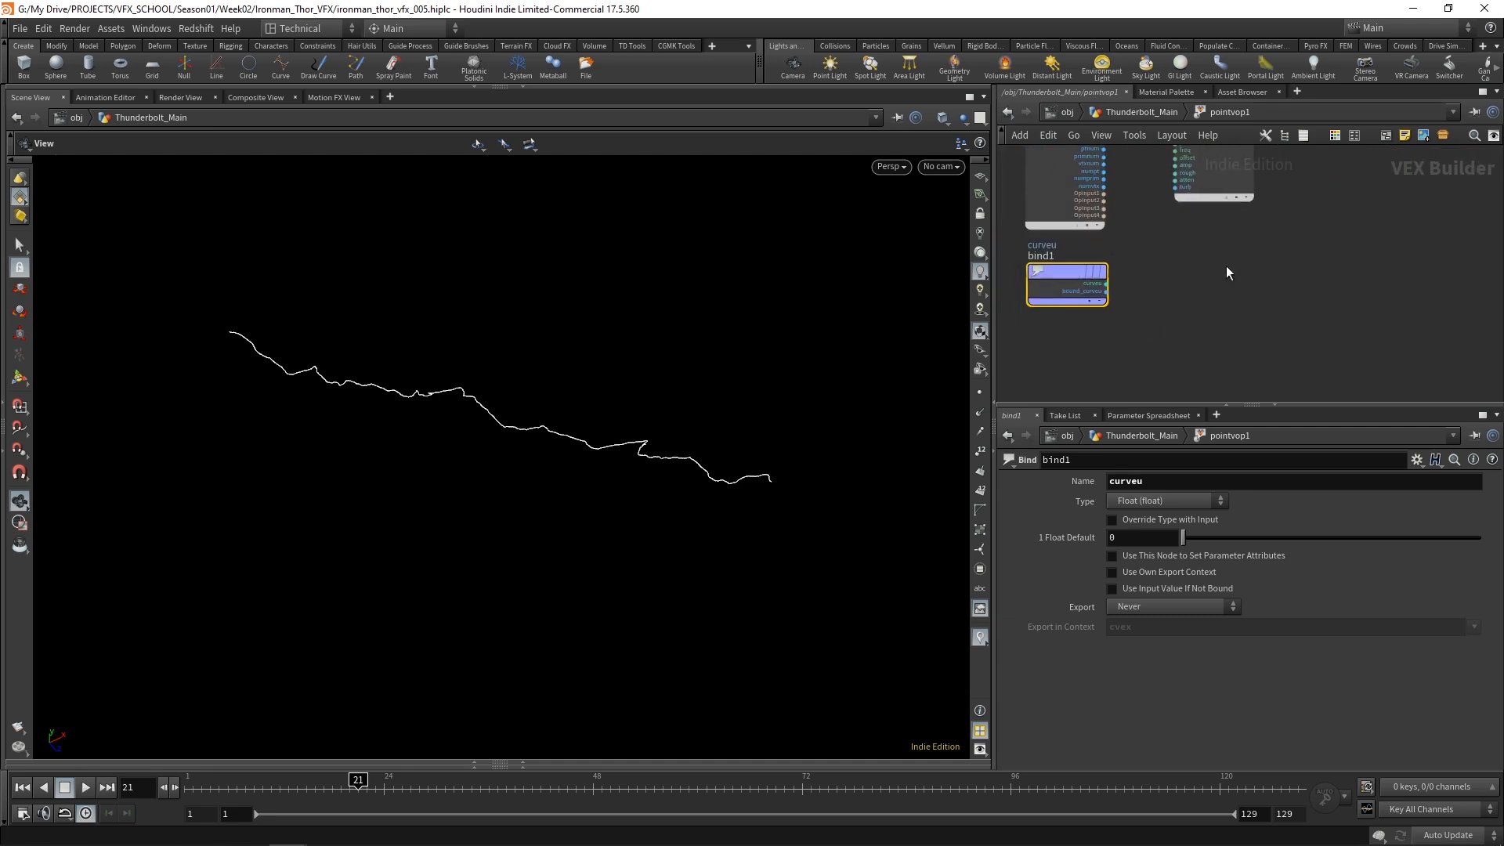
middle_click_drag(1272, 272, 1261, 265)
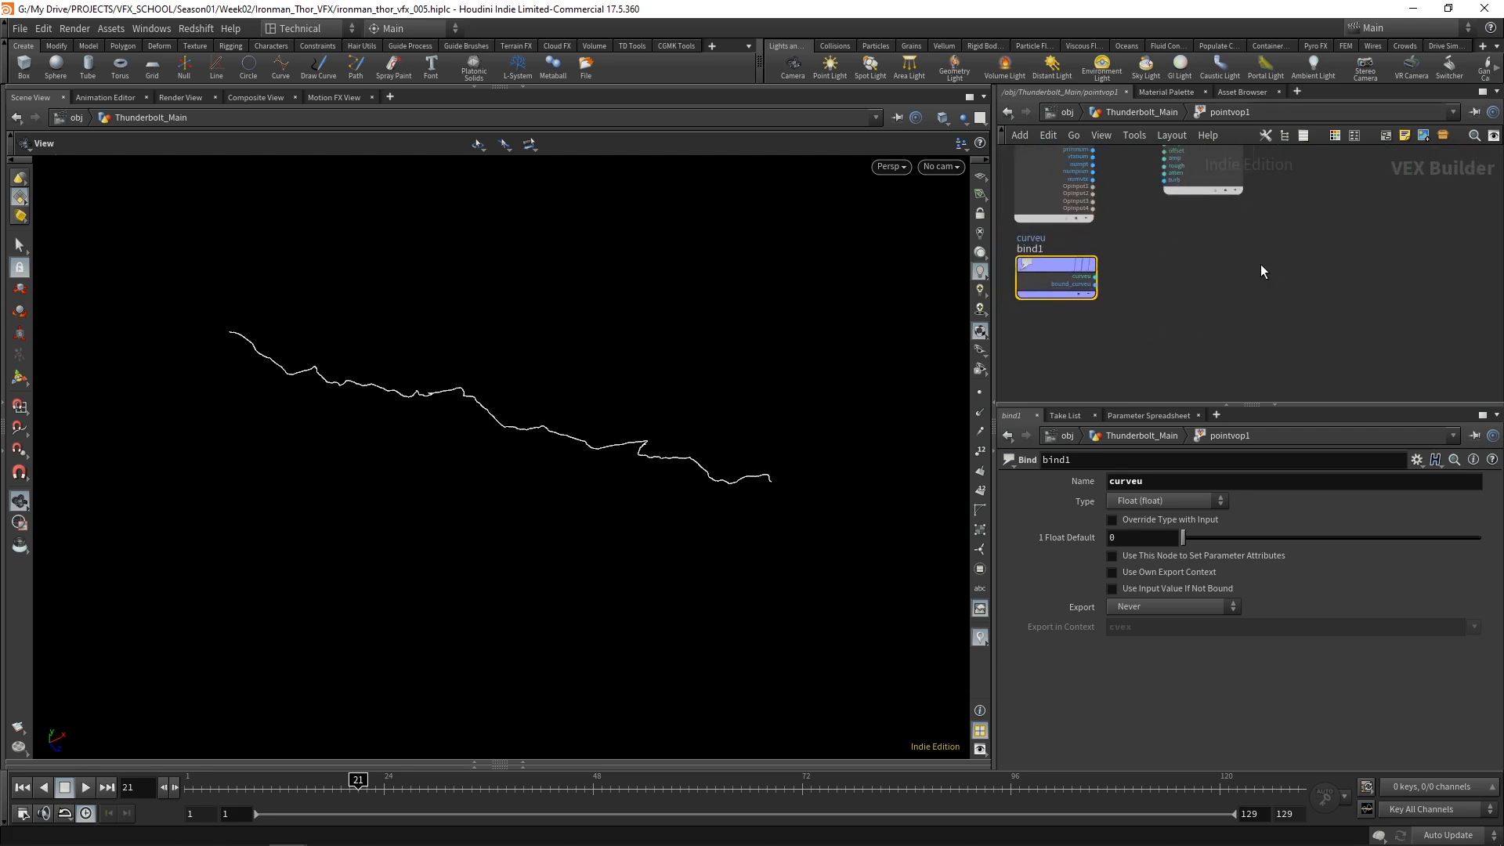
scroll(1125, 271, "down", 1)
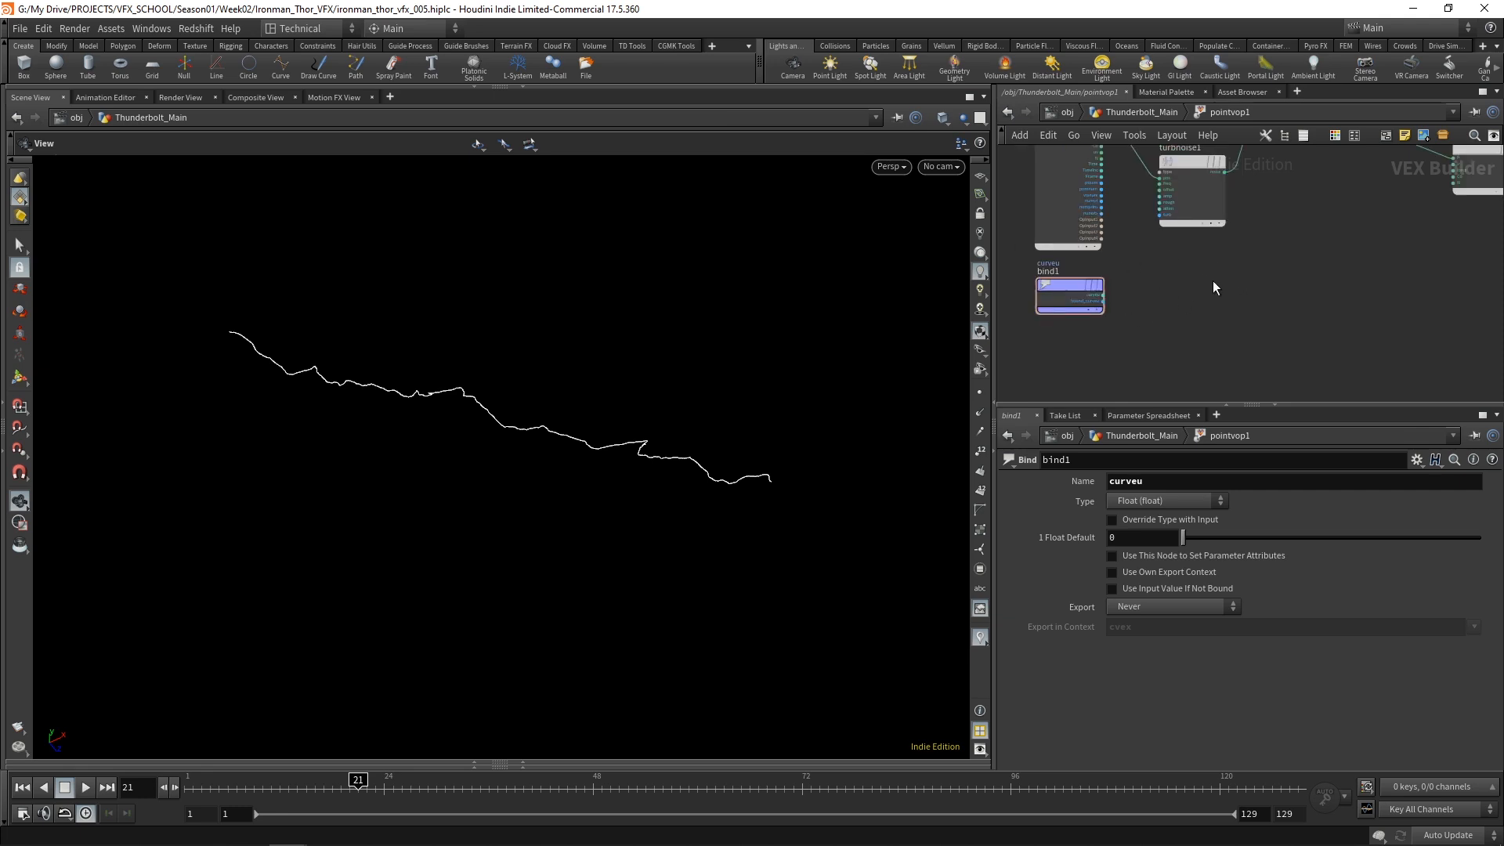
key("Tab")
type("ramp")
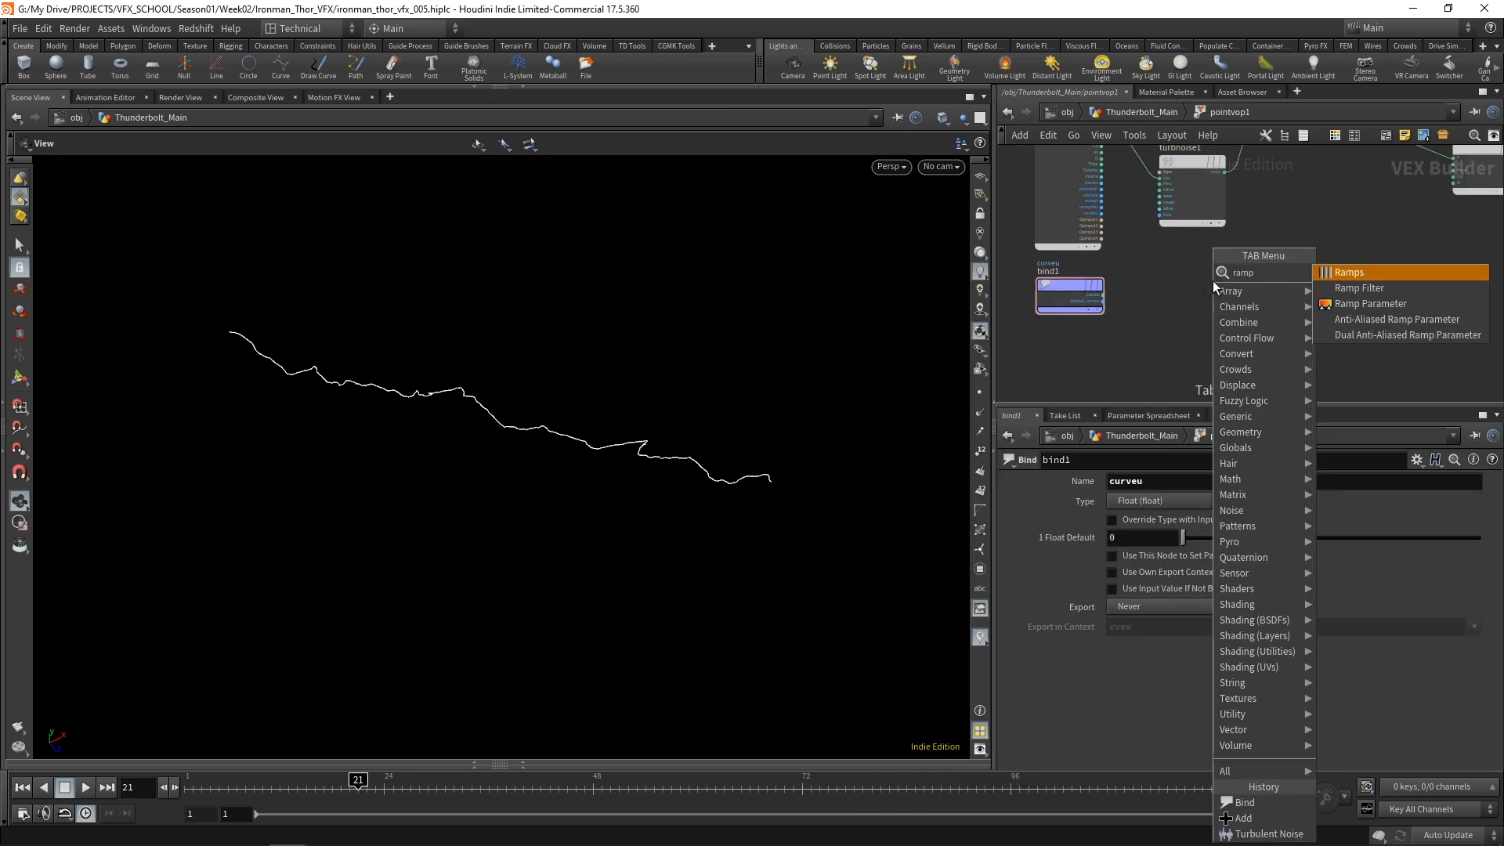
left_click(1357, 302)
left_click(1297, 288)
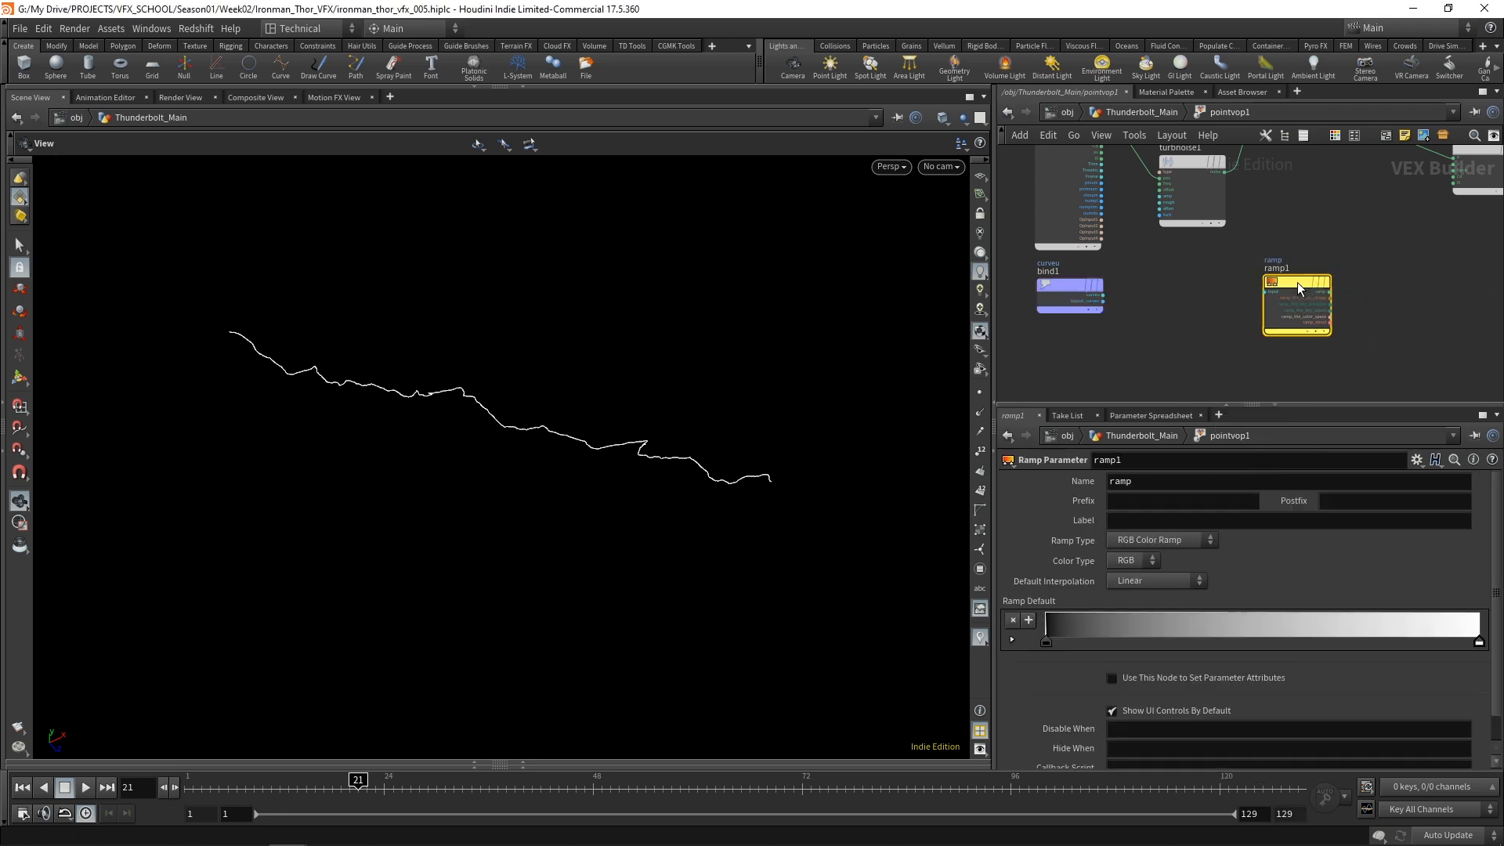
Step: Name the ramp parameter ramp_amp and label it Amplitude Ramp
left_click_drag(1157, 481, 1105, 488)
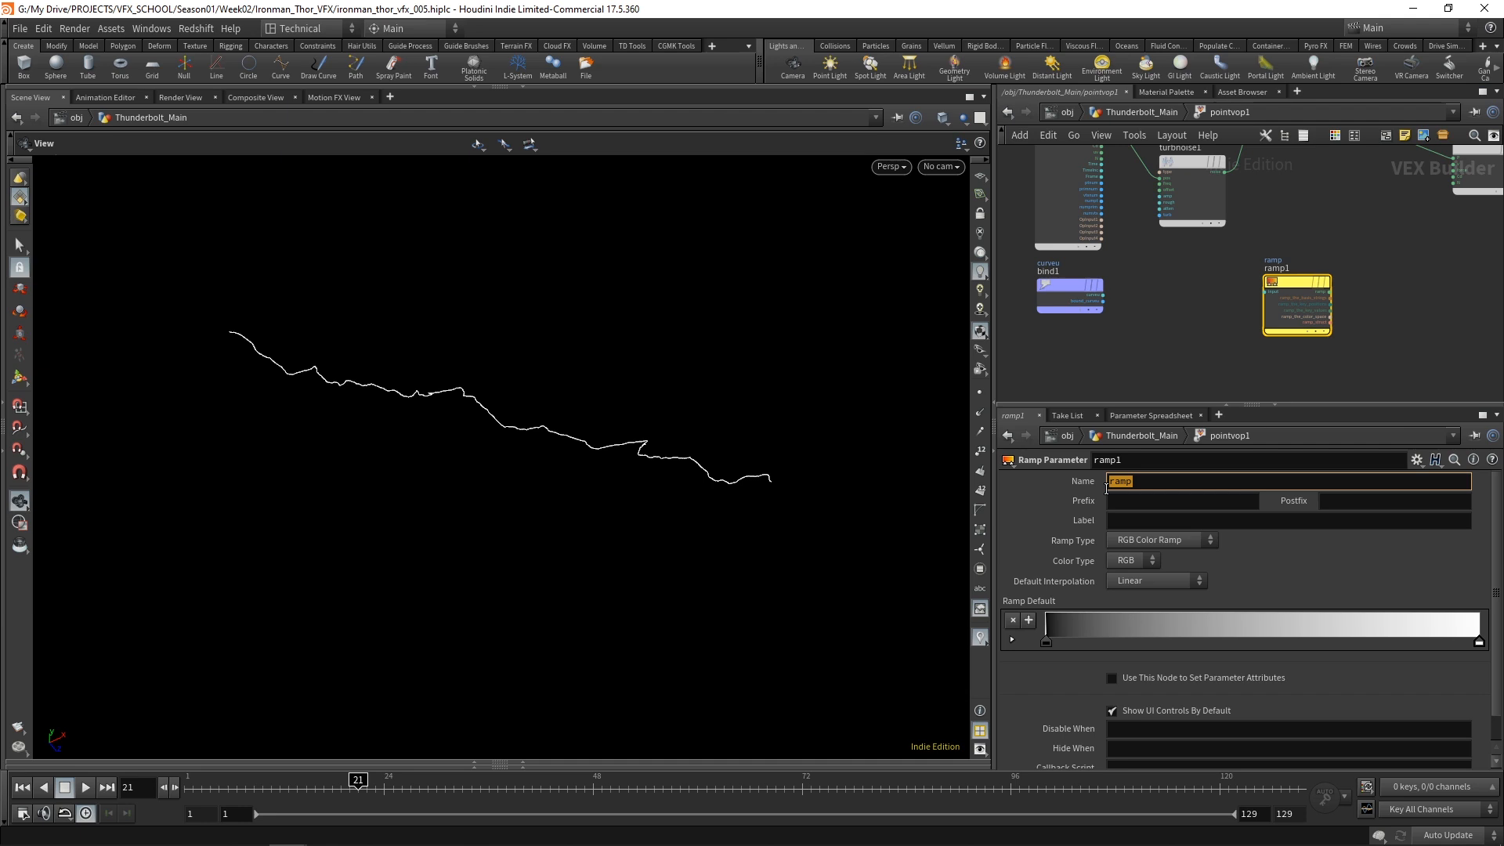
type("ramp_amp")
left_click(1155, 520)
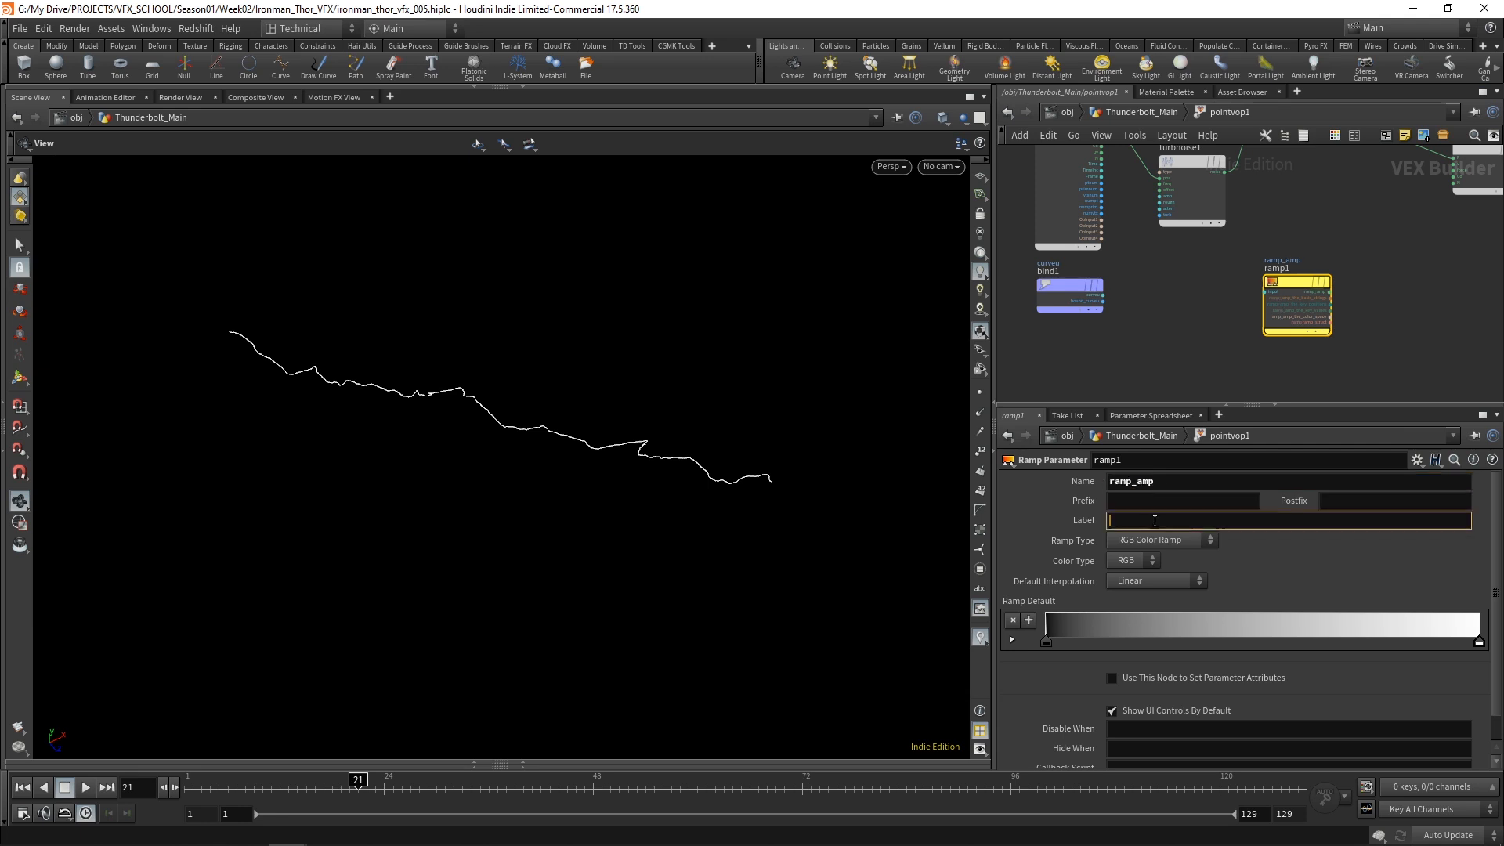
type("Amplitude Ramp")
key("Return")
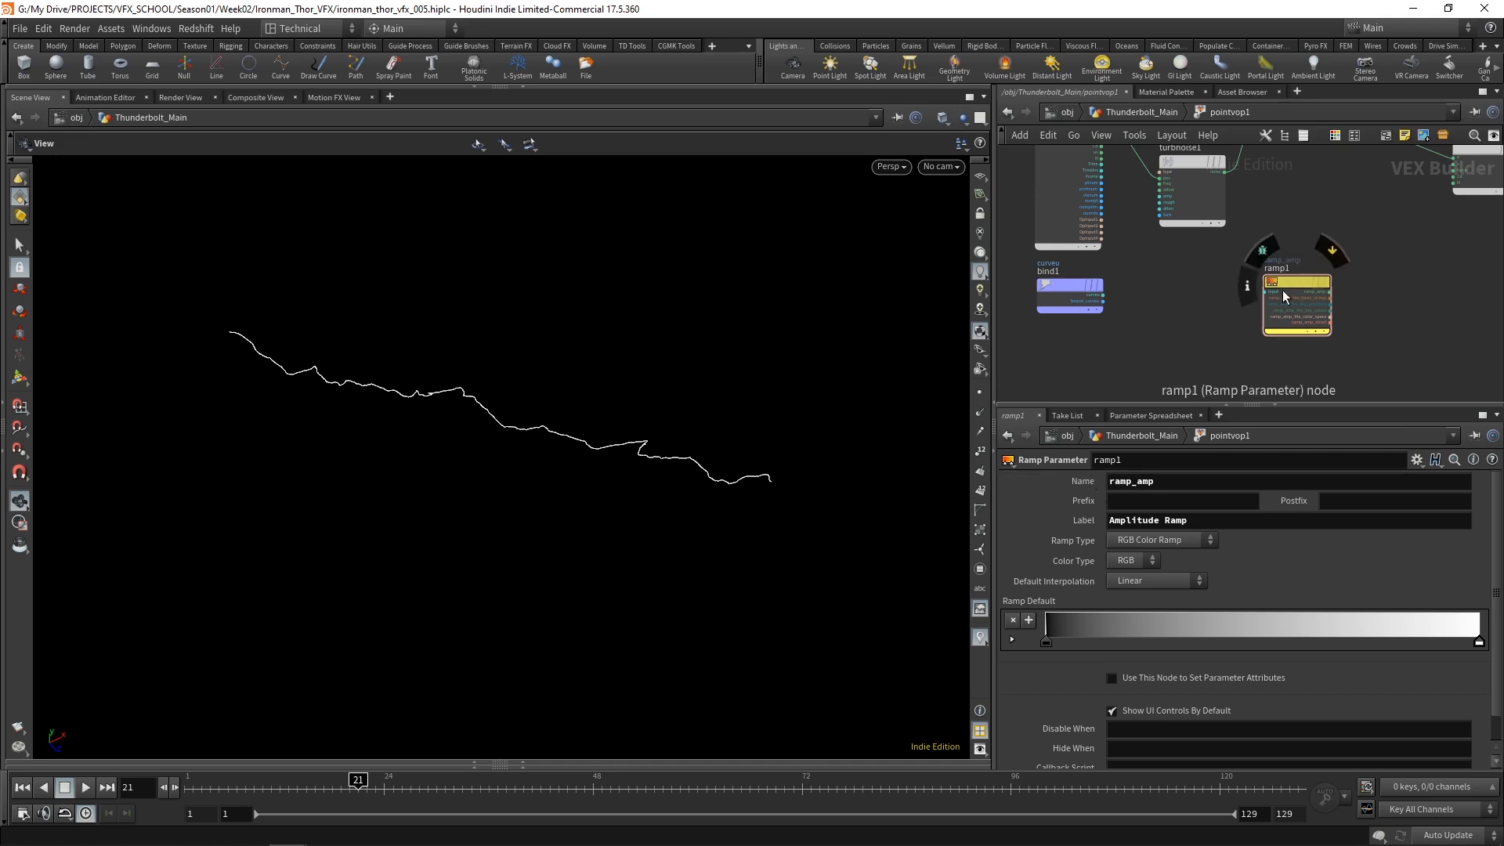
Step: Connect the Bind node's curveu output to the ramp's input and move the ramp node closer to it
scroll(1181, 327, "up", 3)
middle_click_drag(1203, 303, 1197, 303)
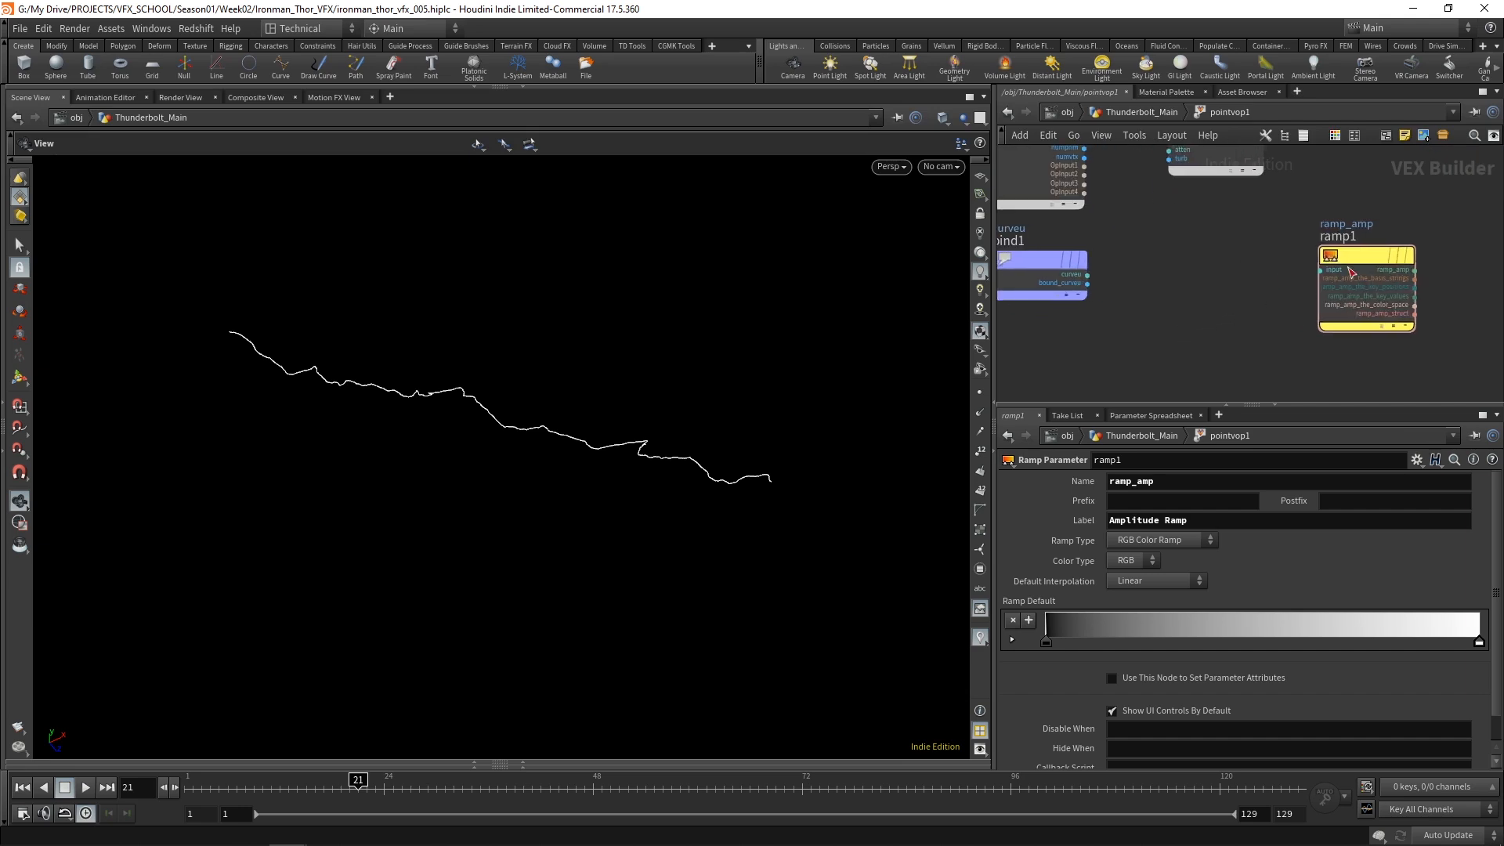
left_click(1087, 274)
left_click(1322, 270)
left_click_drag(1360, 261, 1294, 266)
middle_click_drag(1418, 269, 1369, 267)
left_click_drag(1245, 233, 1229, 233)
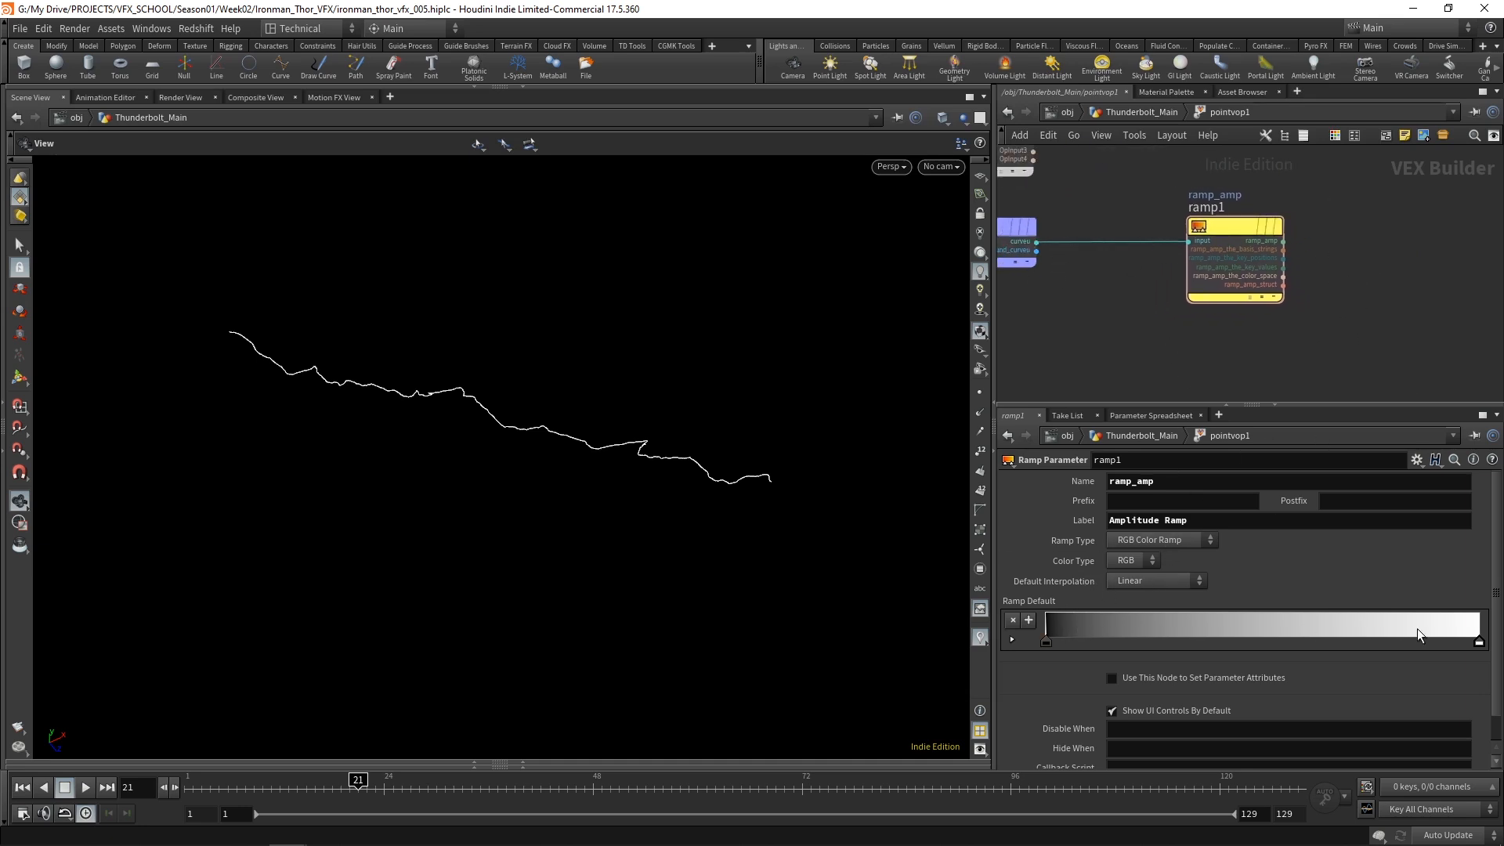
Step: Change the ramp type to Spline Ramp (float) and shift the ramp node slightly towards the Bind node
left_click(1145, 541)
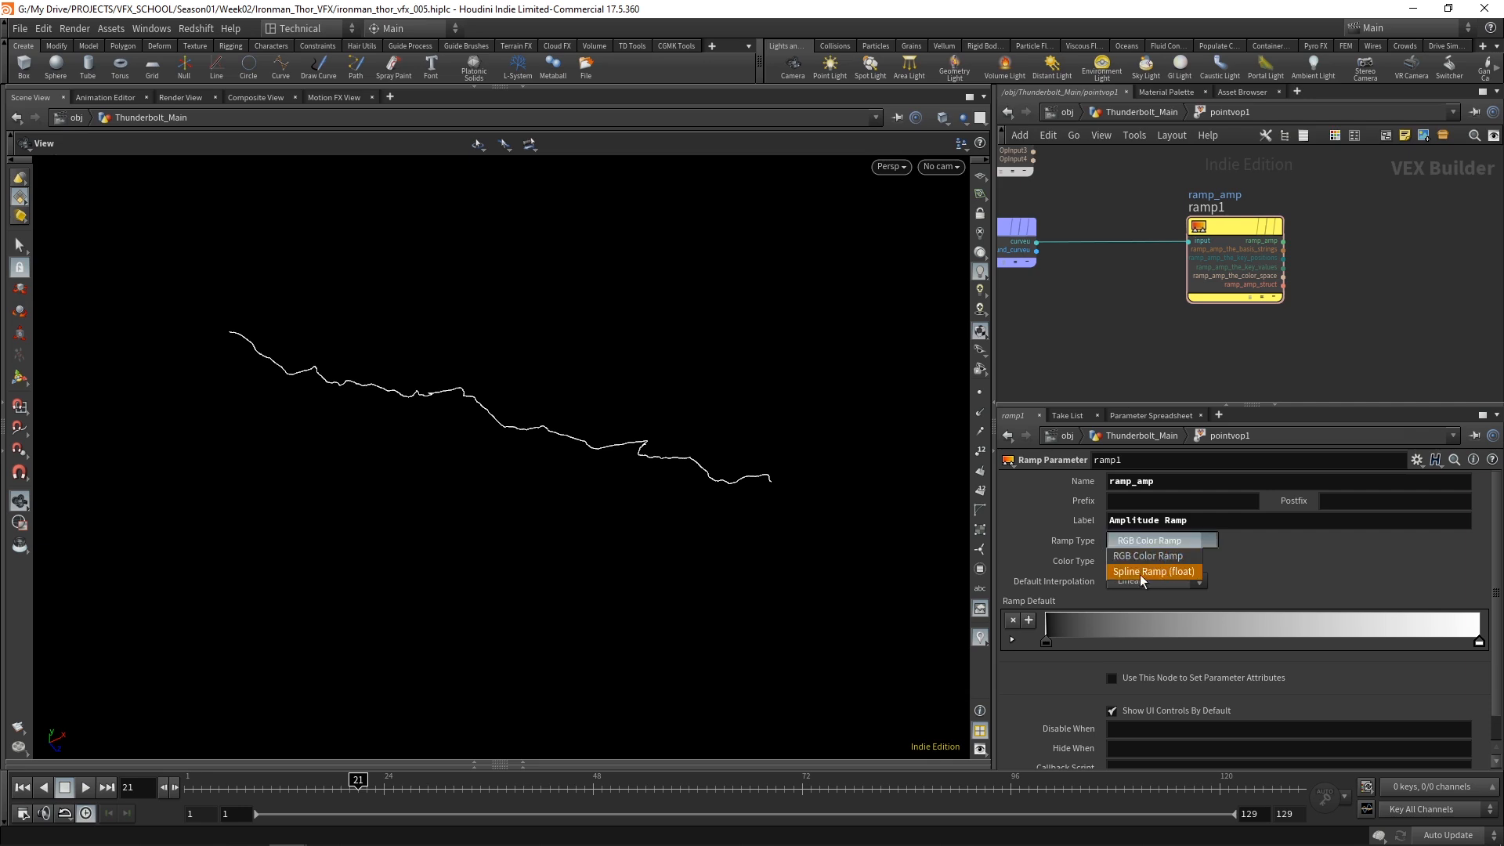
left_click(1129, 572)
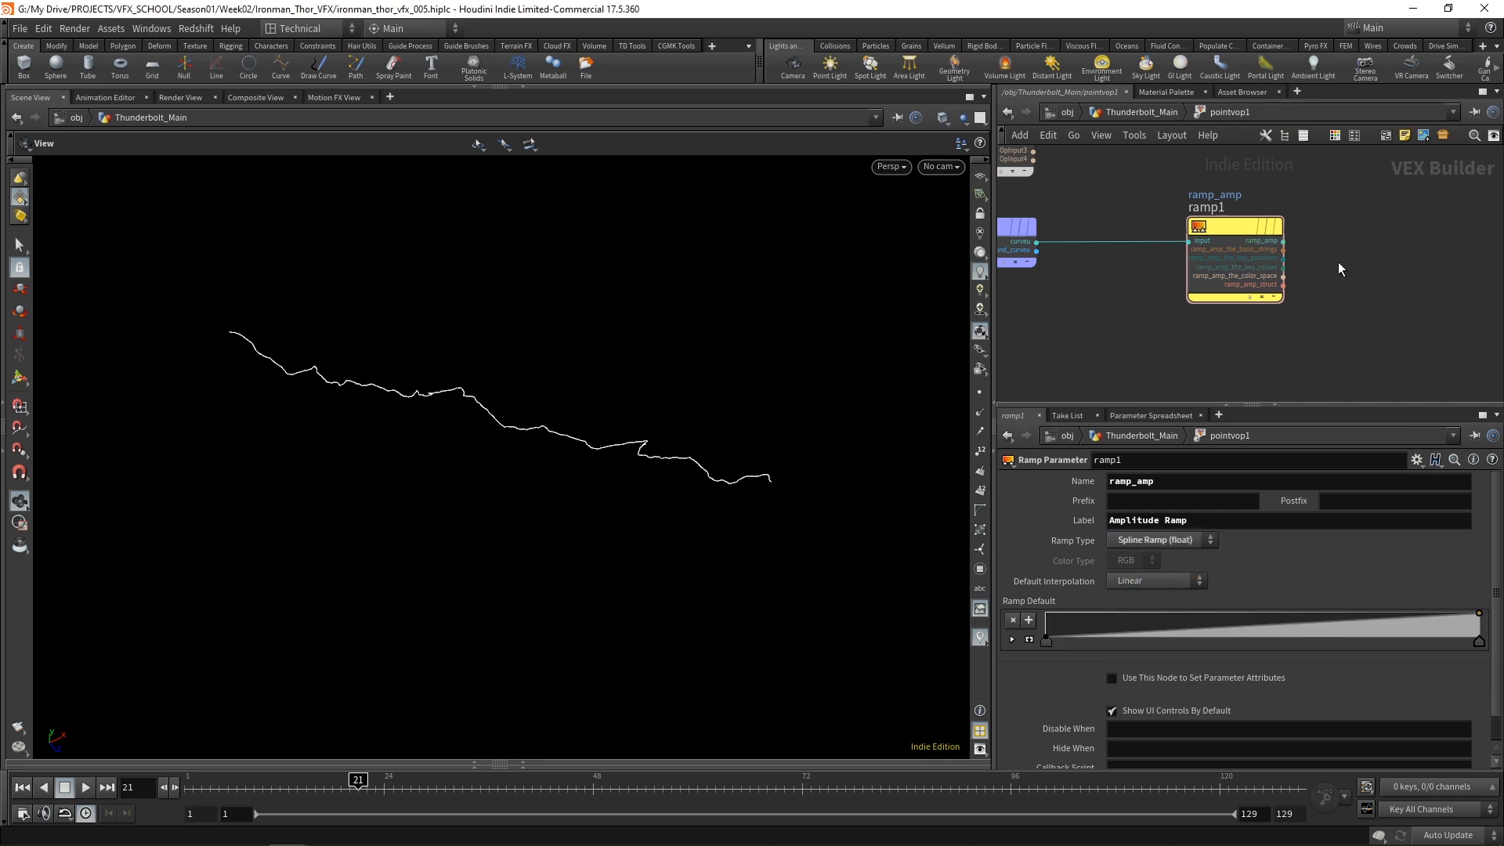
scroll(1329, 275, "down", 1)
middle_click_drag(1341, 274, 1308, 256)
scroll(1214, 282, "up", 2)
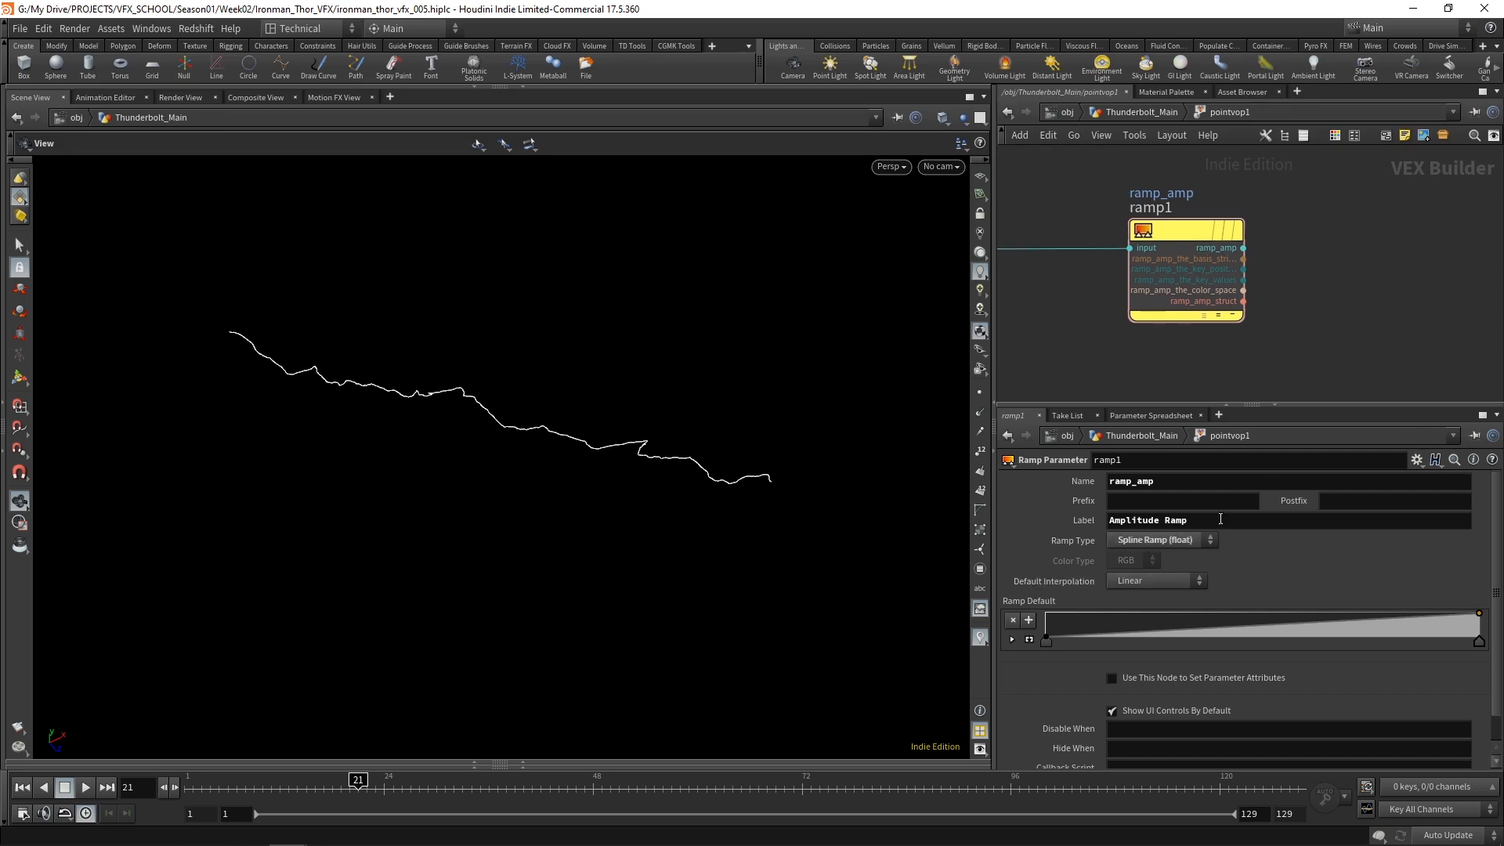
scroll(1373, 255, "down", 4)
left_click_drag(1256, 293, 1235, 292)
scroll(1334, 284, "up", 2)
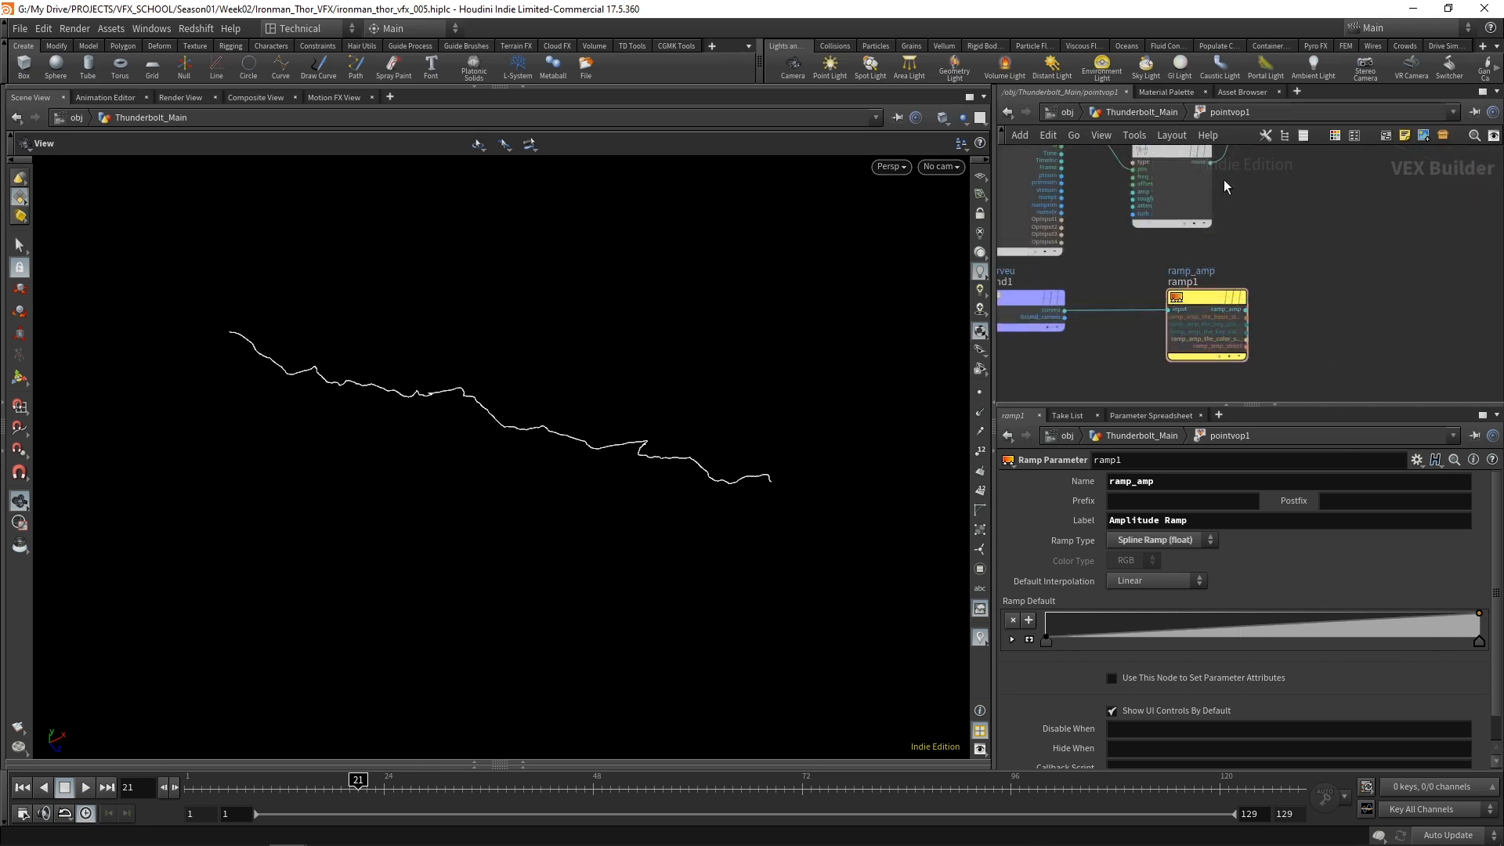
Step: Examine the Amplitude Ramp among the pointvop1 node's parameters at geometry level, and return inside the node
left_click(1168, 112)
left_click_drag(1167, 307, 1164, 287)
scroll(1499, 517, "down", 3)
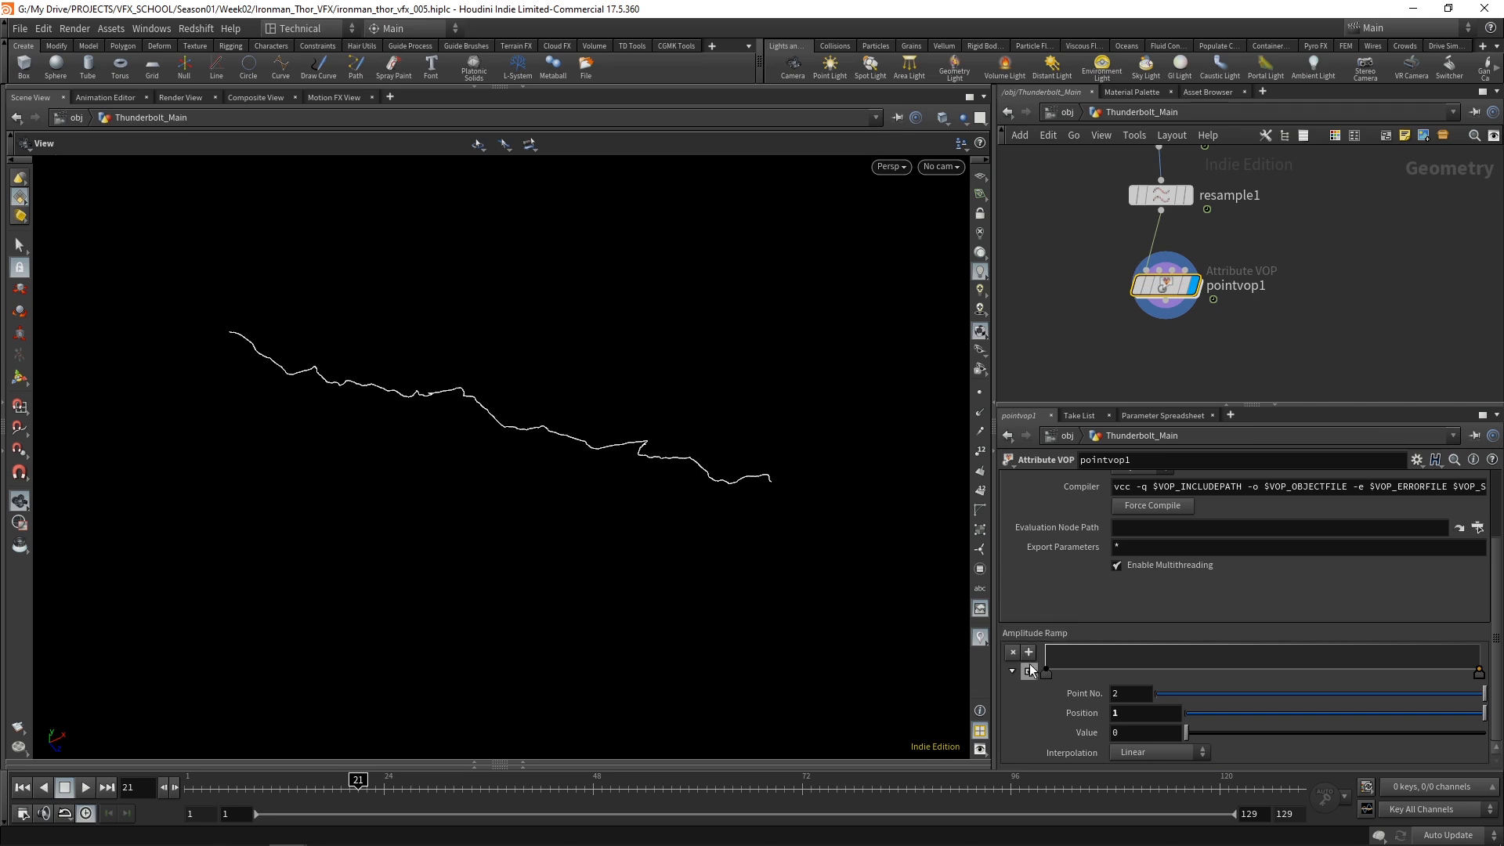
double_click(1164, 285)
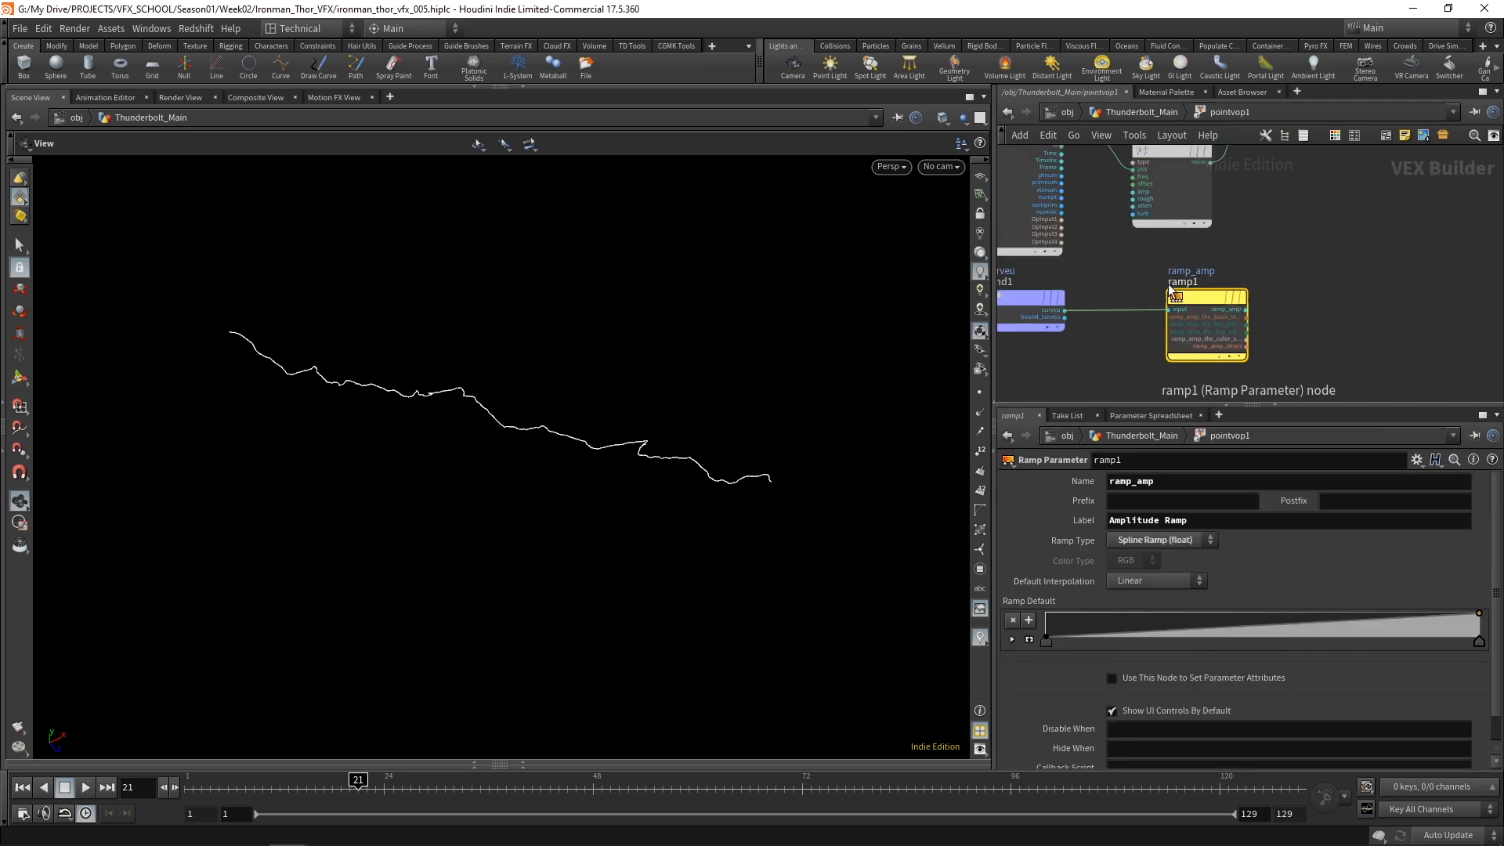
Step: Move the add node farther from the turbulent noise node to make room between them
middle_click_drag(1345, 274, 1384, 273)
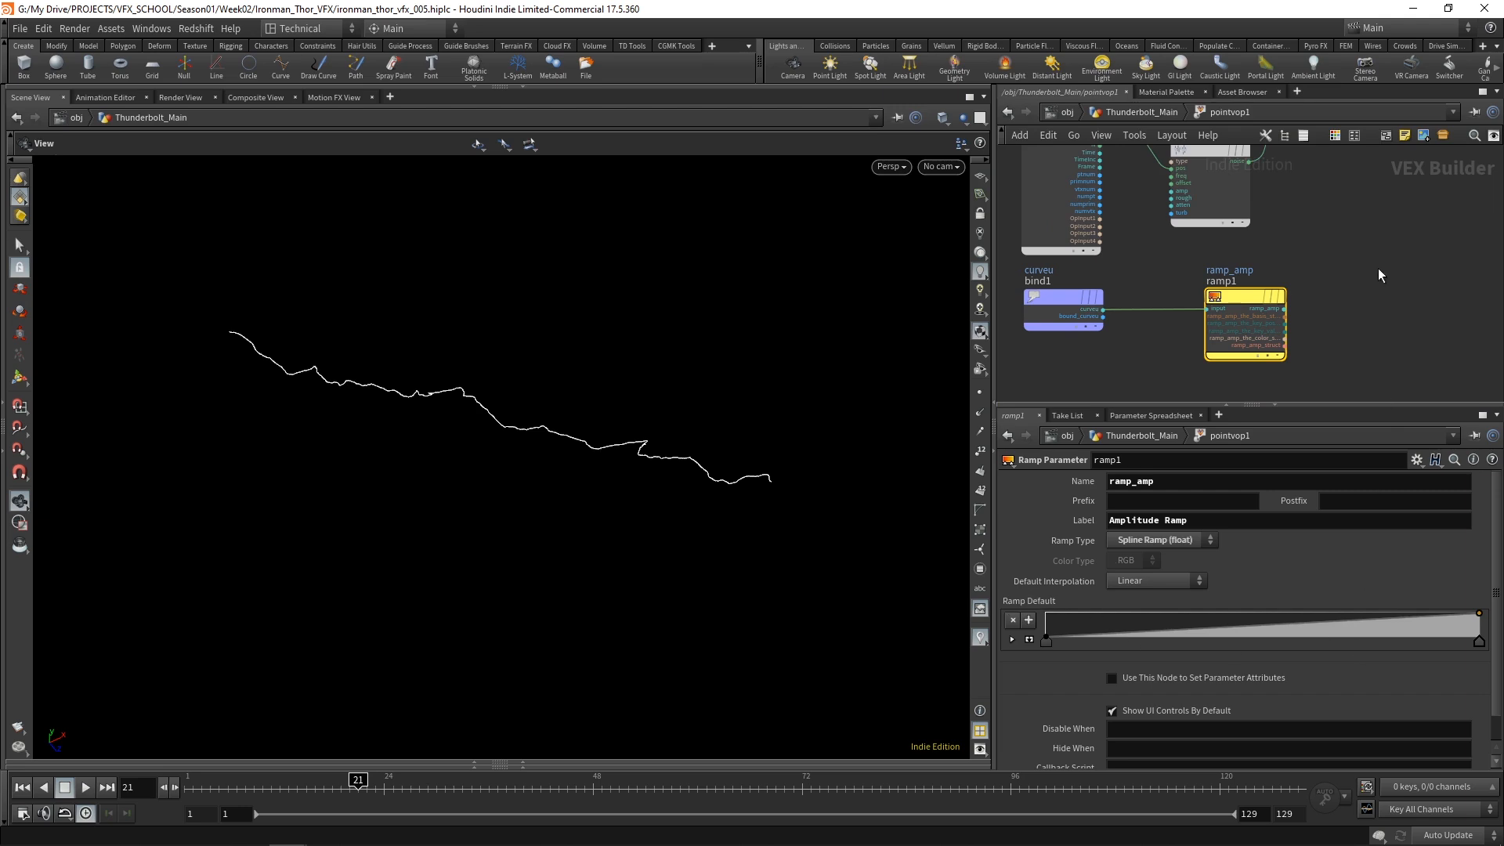
scroll(1331, 321, "down", 3)
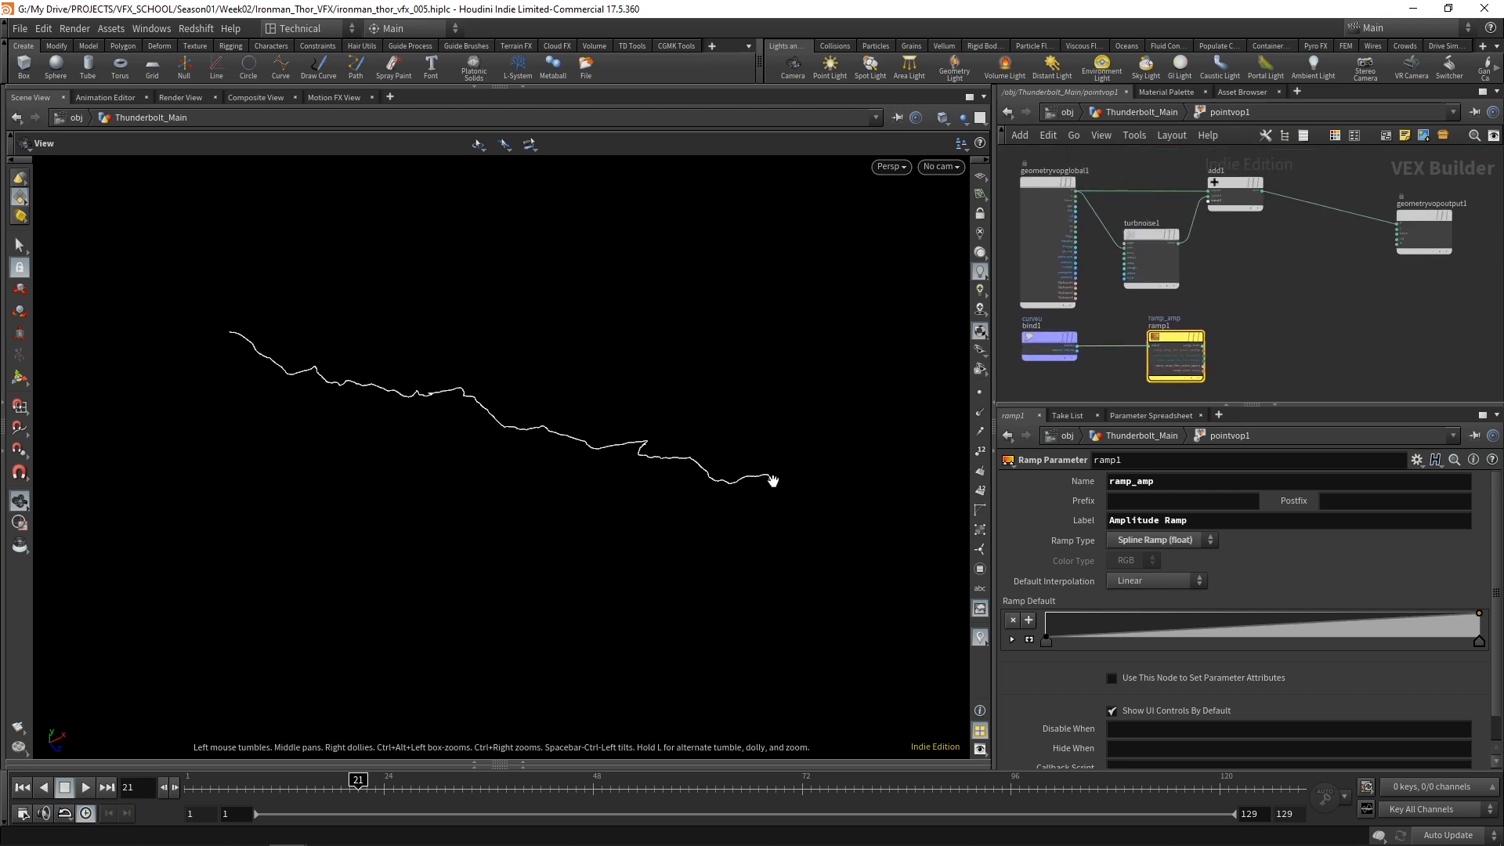
middle_click_drag(1257, 259, 1249, 277)
mouse_move(1138, 254)
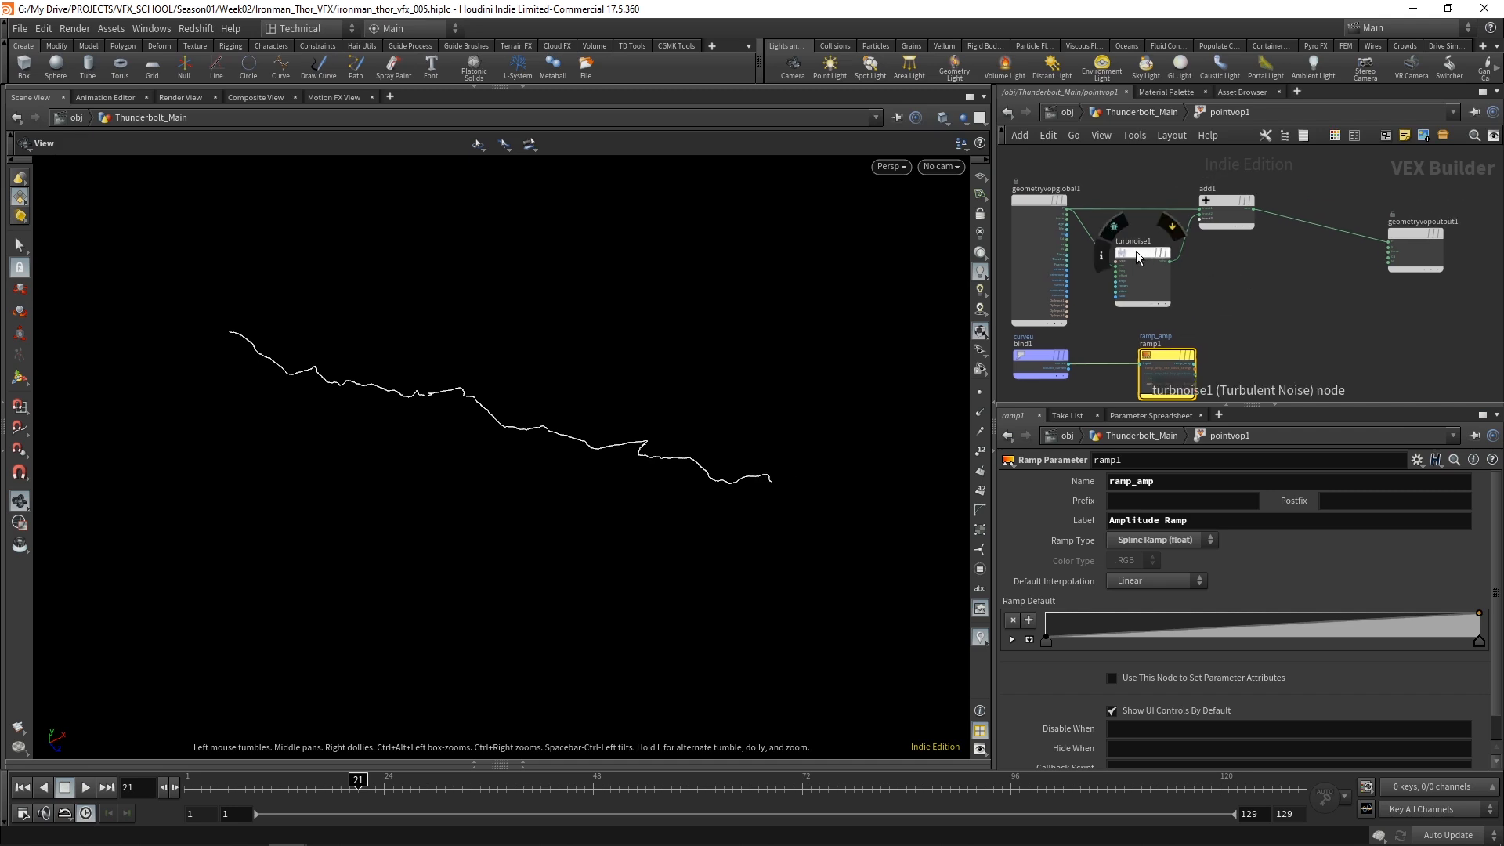
left_click_drag(1215, 204, 1275, 203)
mouse_move(1134, 246)
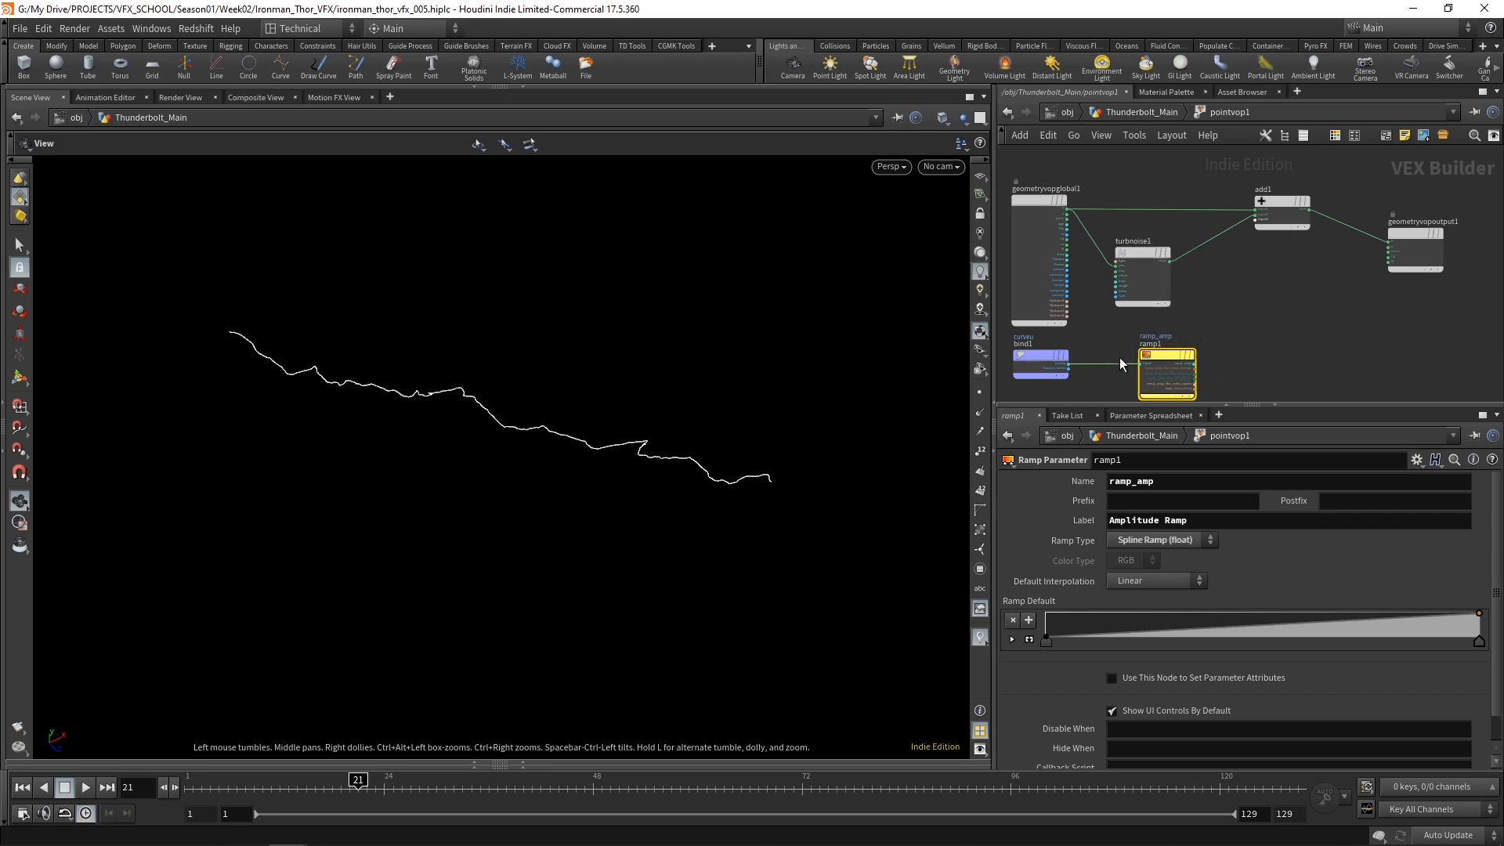
Step: Add a Multiply node in the open space between the turbulent noise and add nodes, near the ramp node
middle_click_drag(1279, 365, 1266, 297)
left_click_drag(1177, 315, 1170, 315)
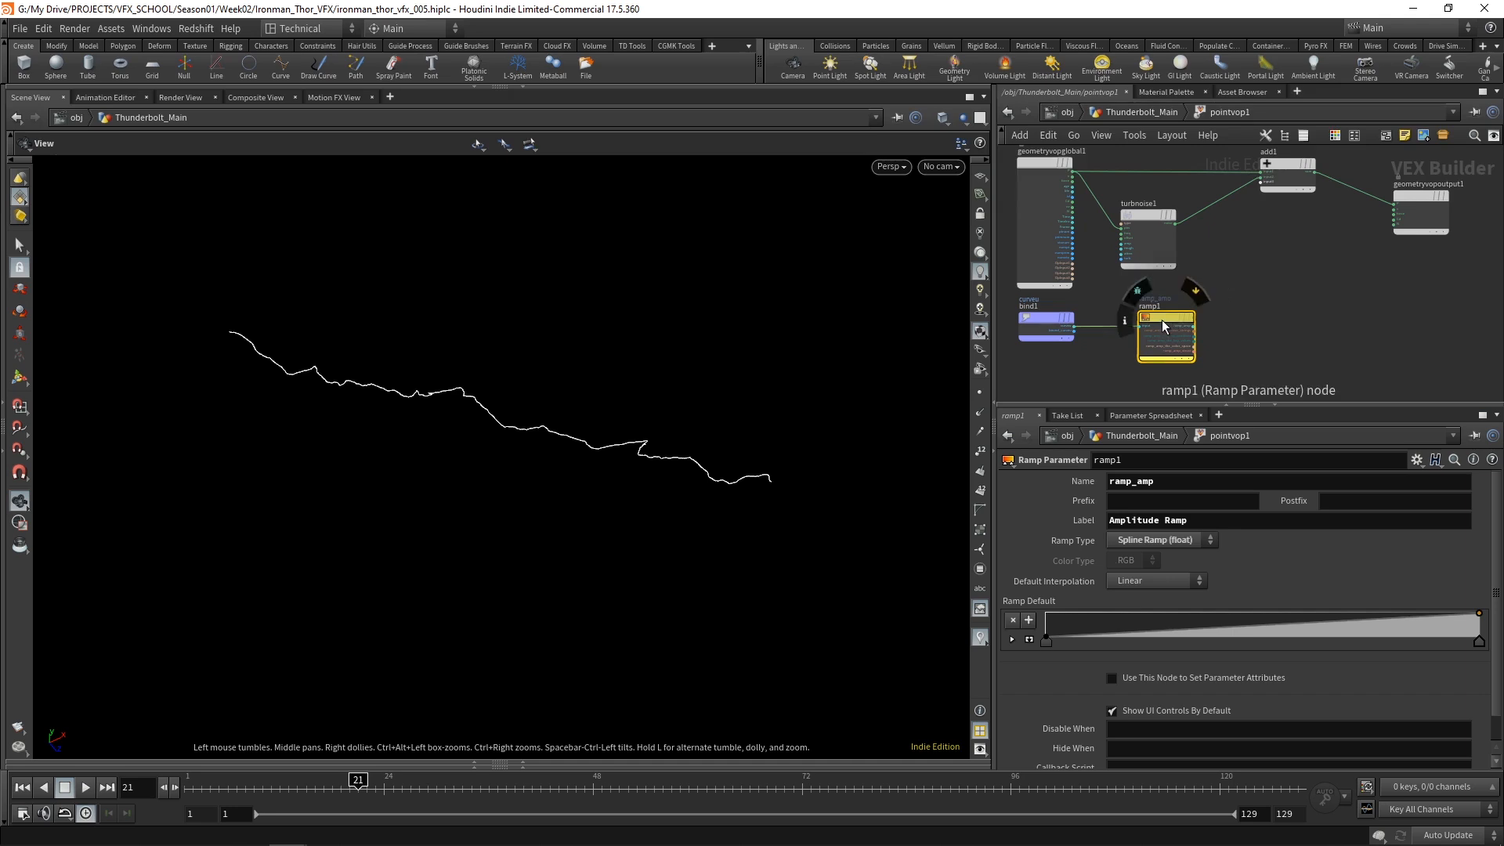
key("Tab")
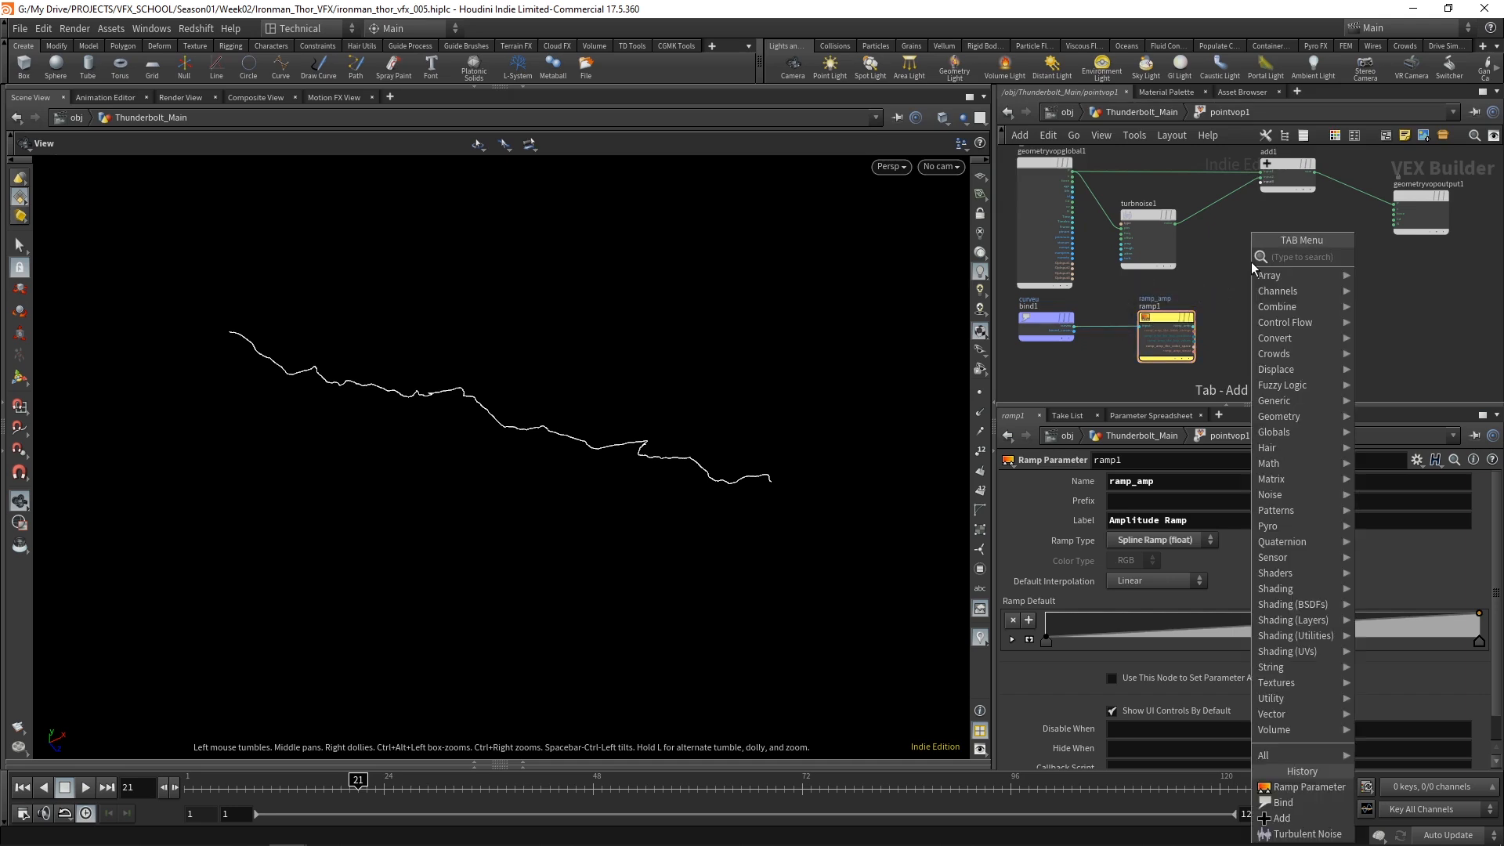
type("mult")
key("Return")
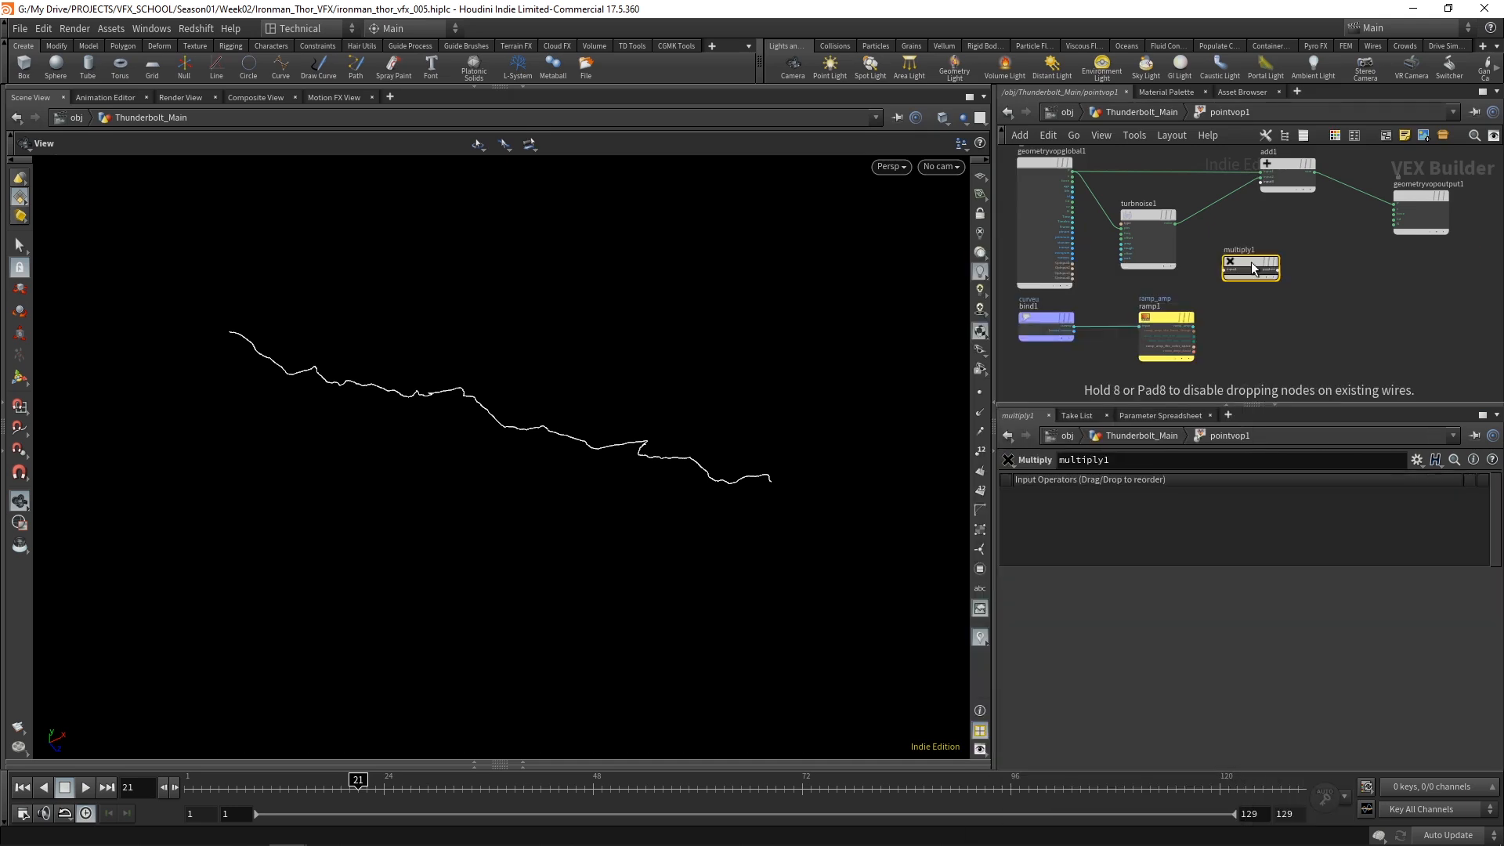
Step: Connect the turbulent noise output and the ramp's ramp_amp output to the Multiply node's inputs
scroll(1267, 260, "up", 2)
left_click(1170, 222)
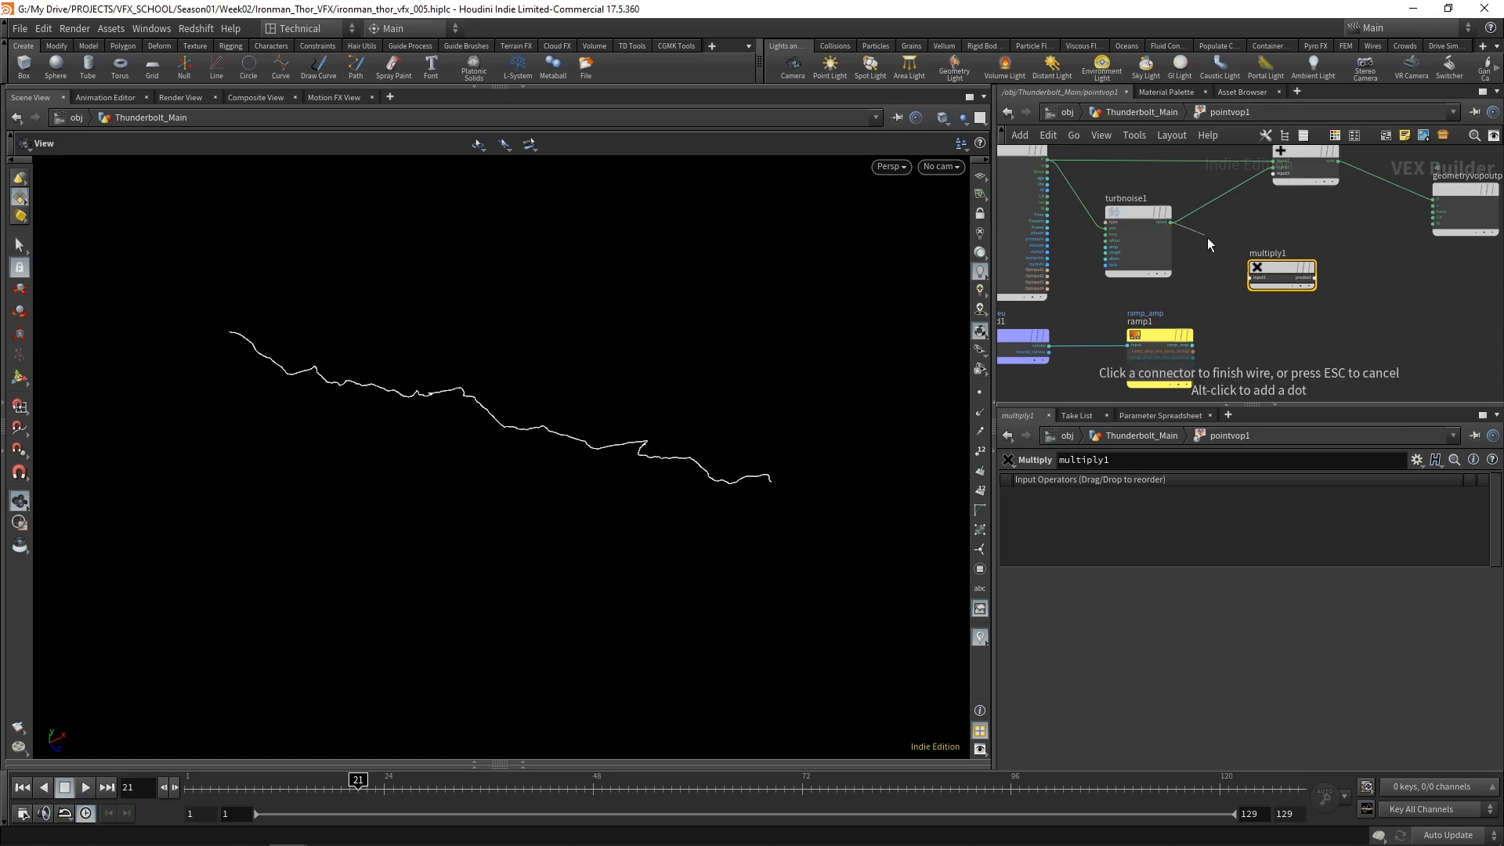
left_click(1251, 277)
middle_click_drag(1271, 336, 1267, 299)
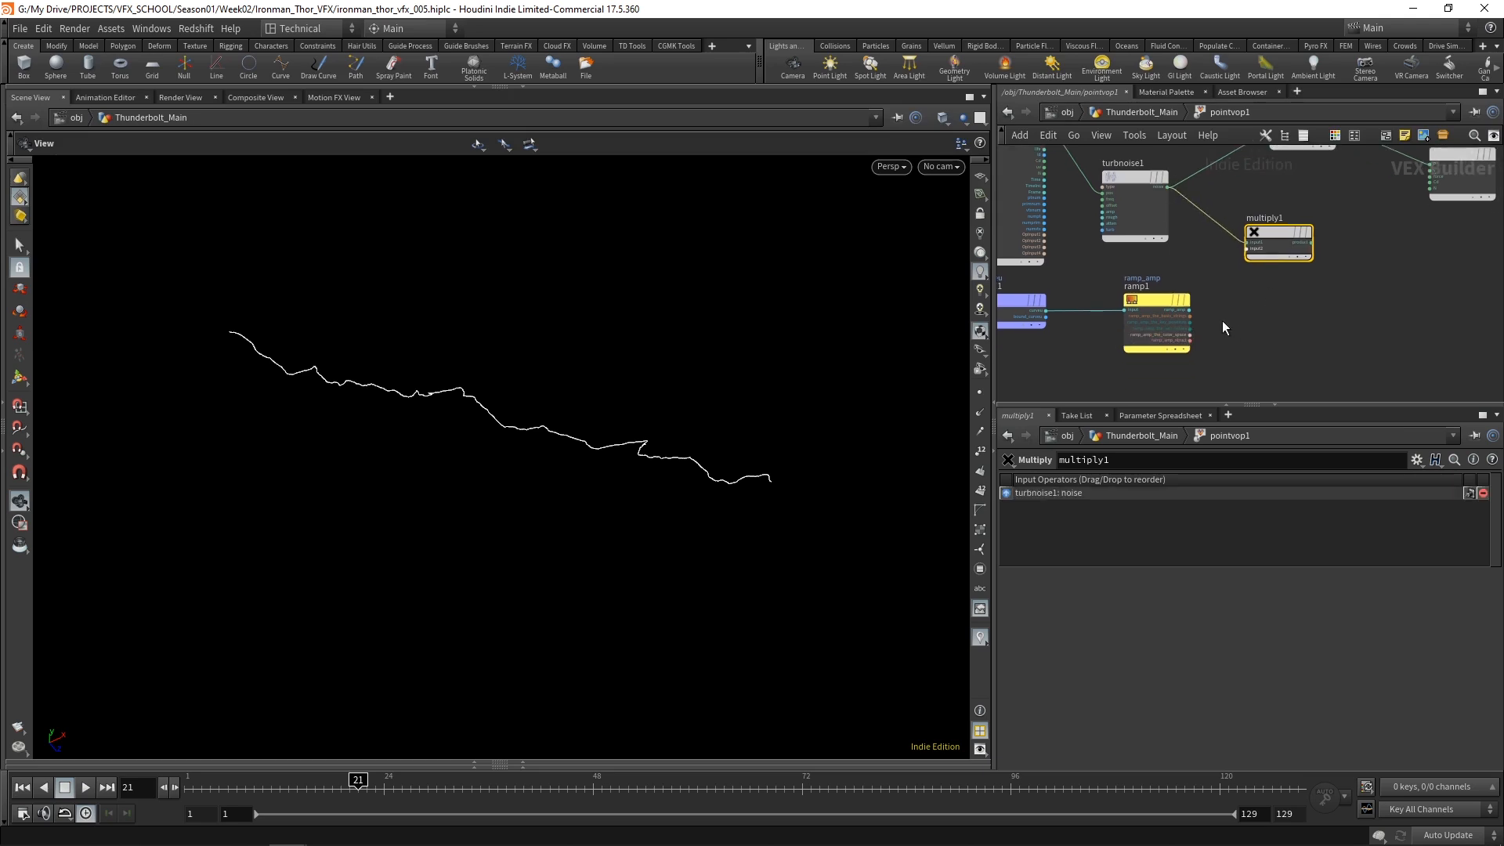
left_click(1190, 311)
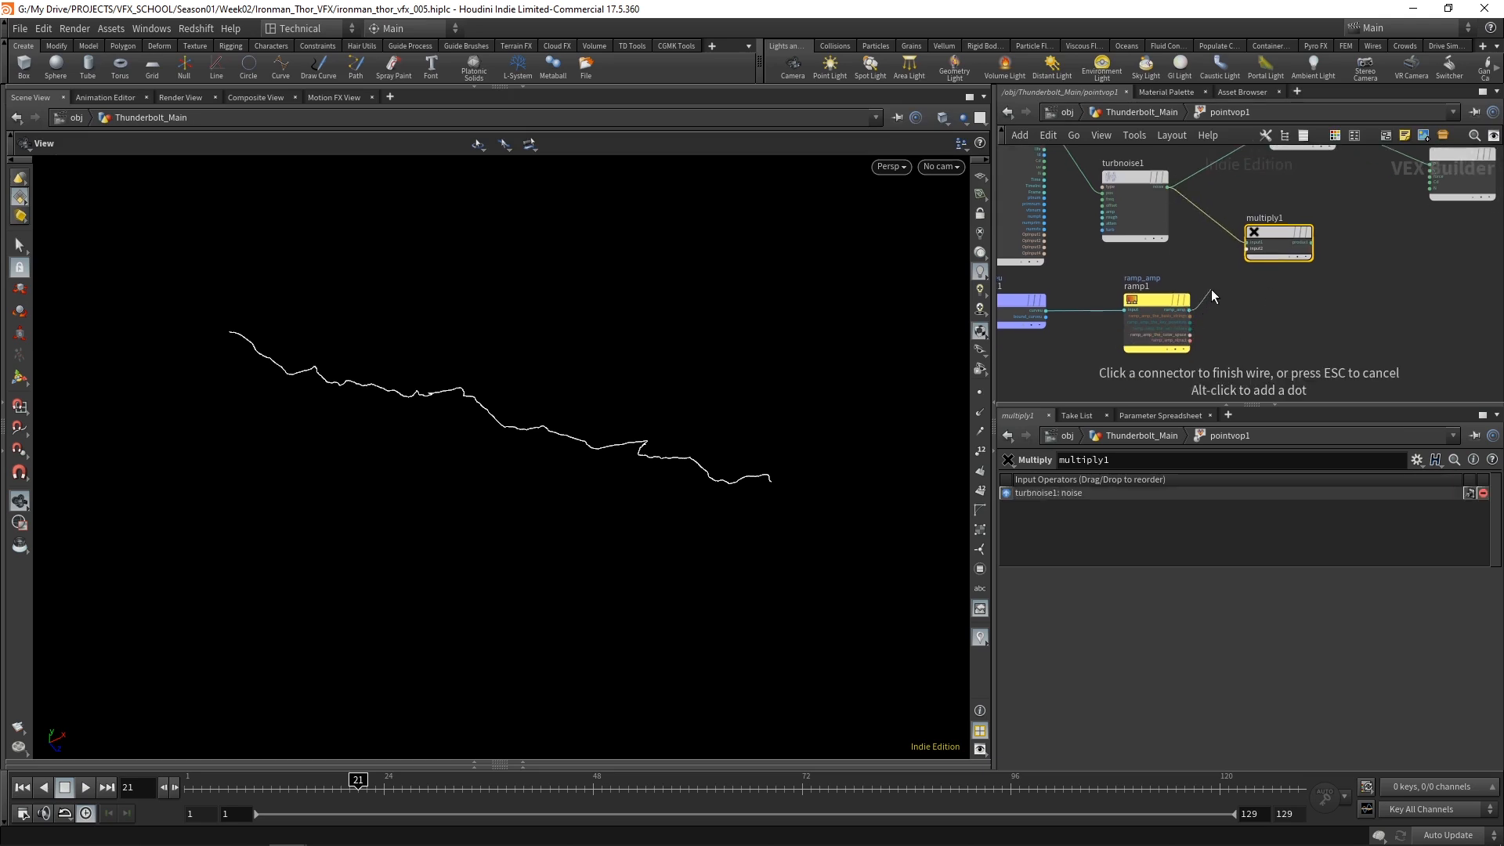
left_click(1245, 249)
Step: Feed the Multiply node's product into the add node's second input in place of the raw noise, and tidy the add and output nodes' layout
middle_click_drag(1384, 250, 1319, 307)
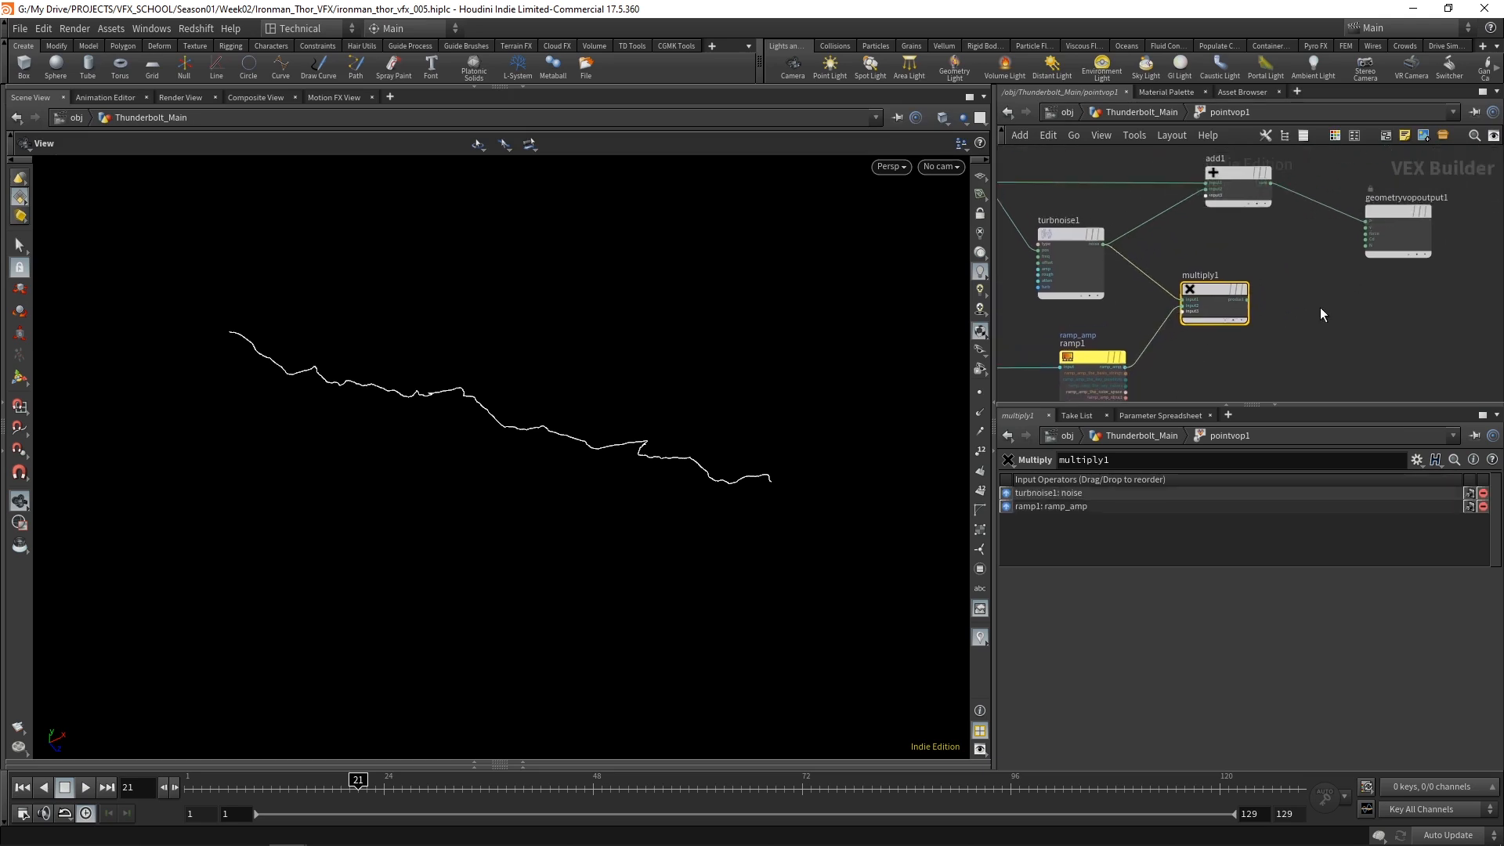
left_click(1247, 299)
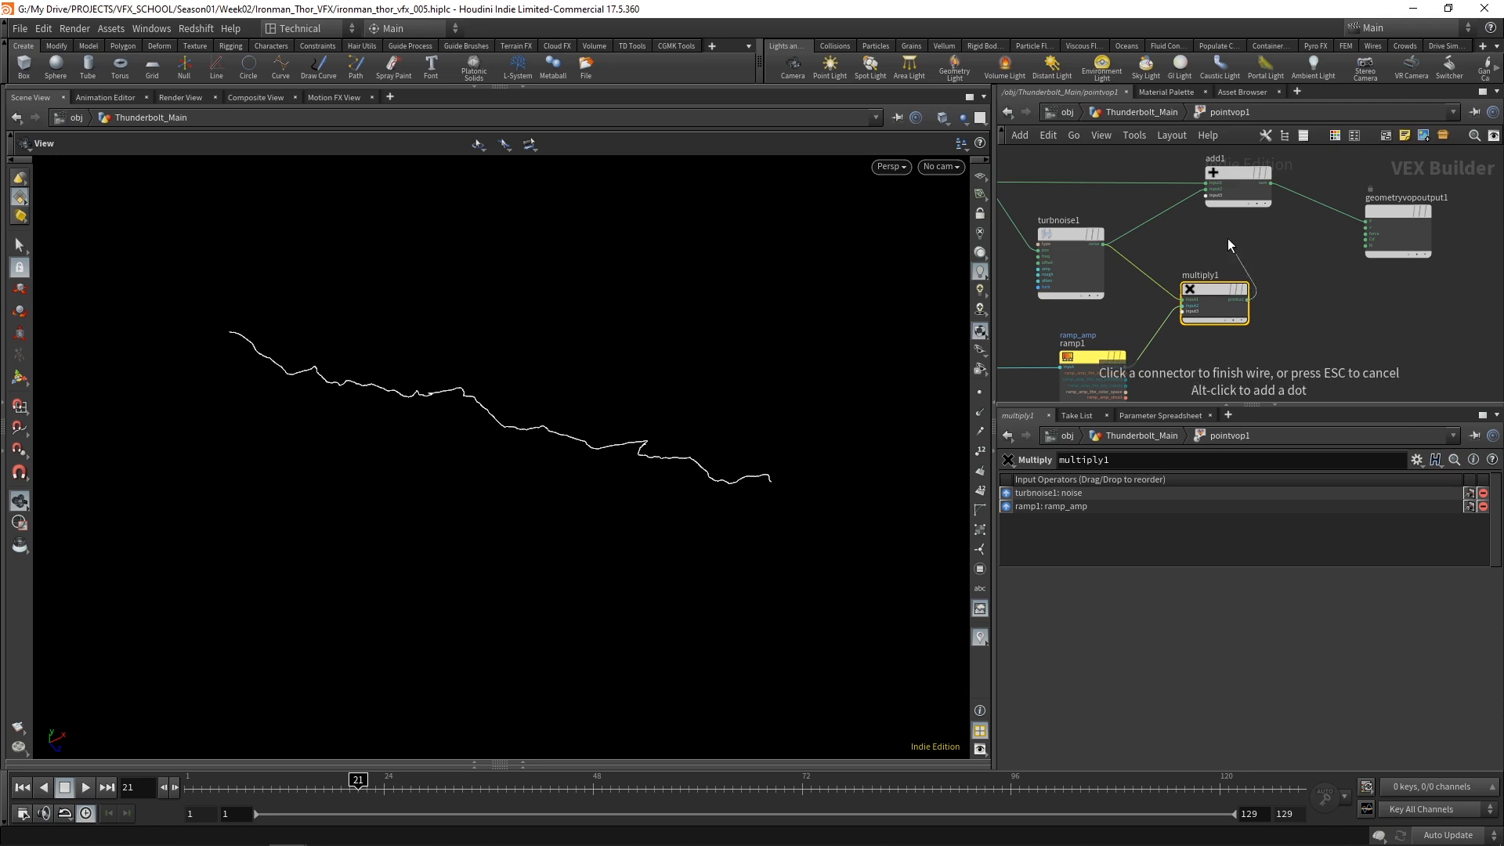
left_click(1205, 194)
scroll(1305, 232, "down", 1)
left_click_drag(1357, 243, 1381, 244)
left_click_drag(1217, 206, 1283, 209)
left_click_drag(1390, 239, 1393, 209)
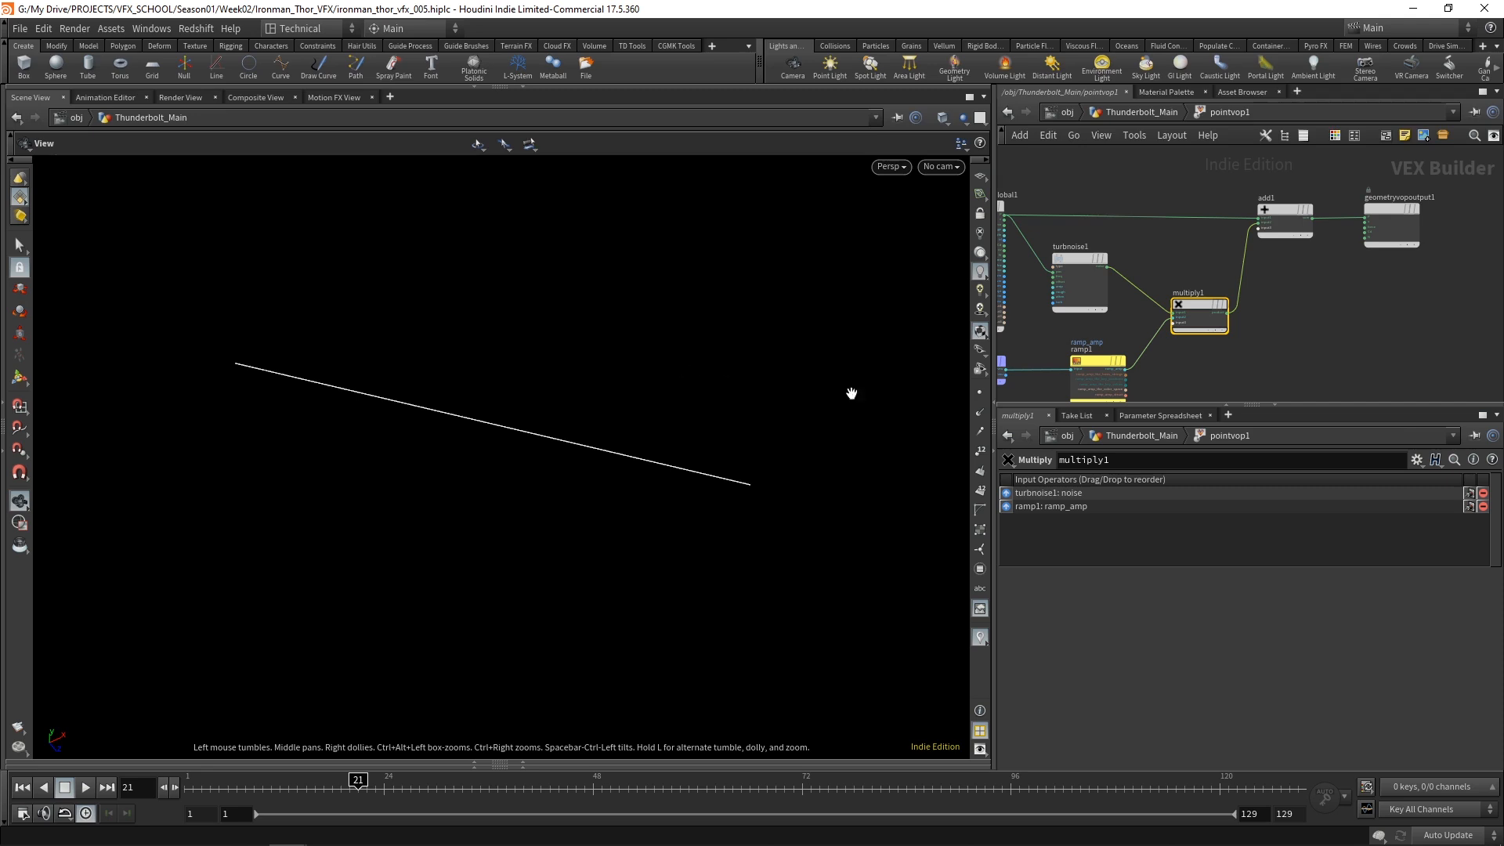
Step: At geometry level, add a middle point with value 1 at about 0.49 to pointvop1's Amplitude Ramp, and check the bolt at frames 24 and 19
left_click(1318, 313)
key("u")
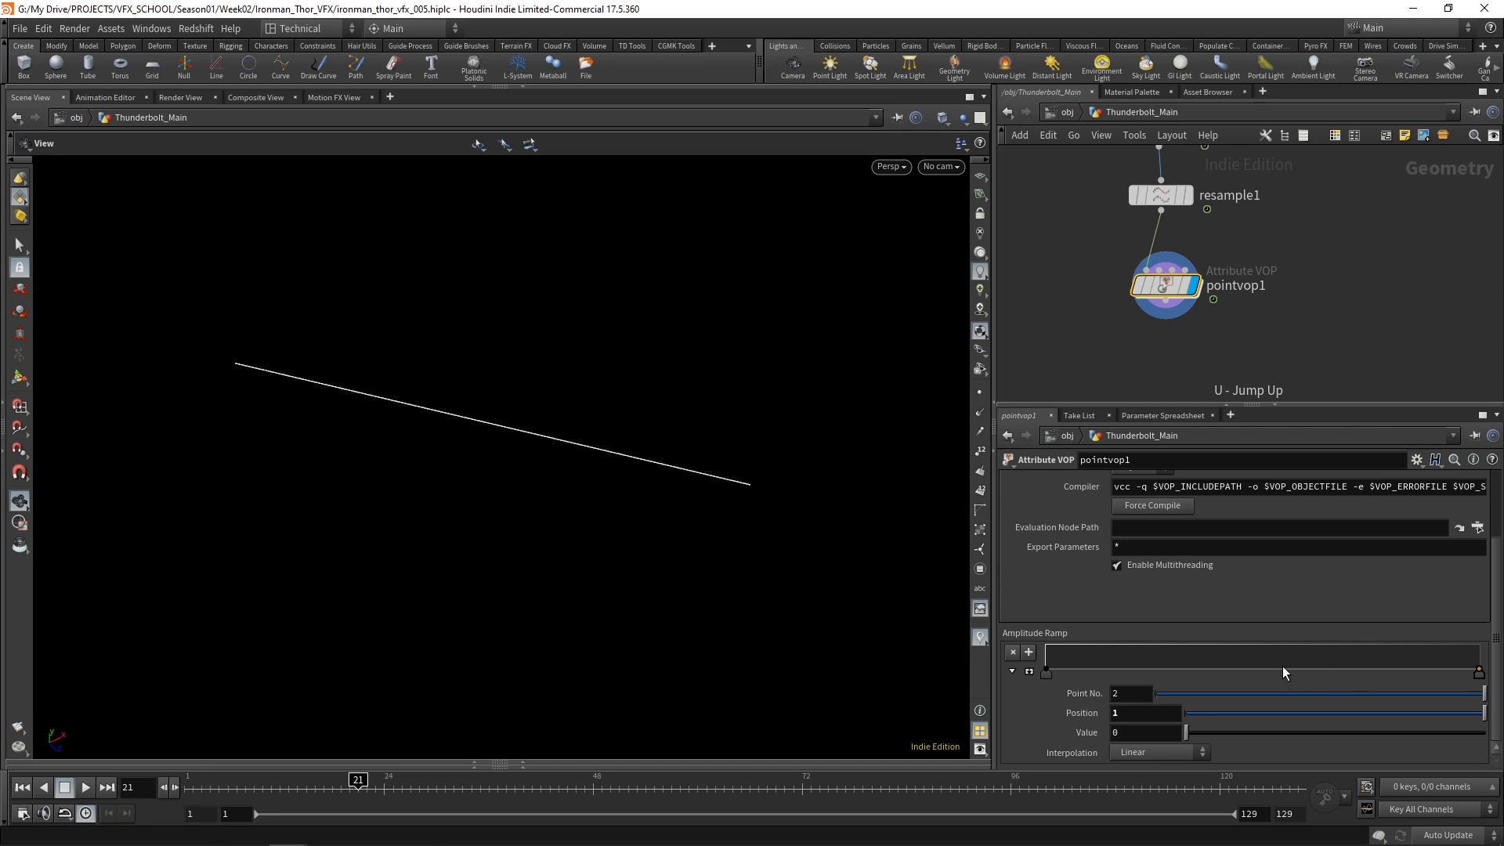
mouse_move(1480, 669)
left_mouse_down()
mouse_move(1269, 671)
mouse_move(1261, 646)
left_mouse_up()
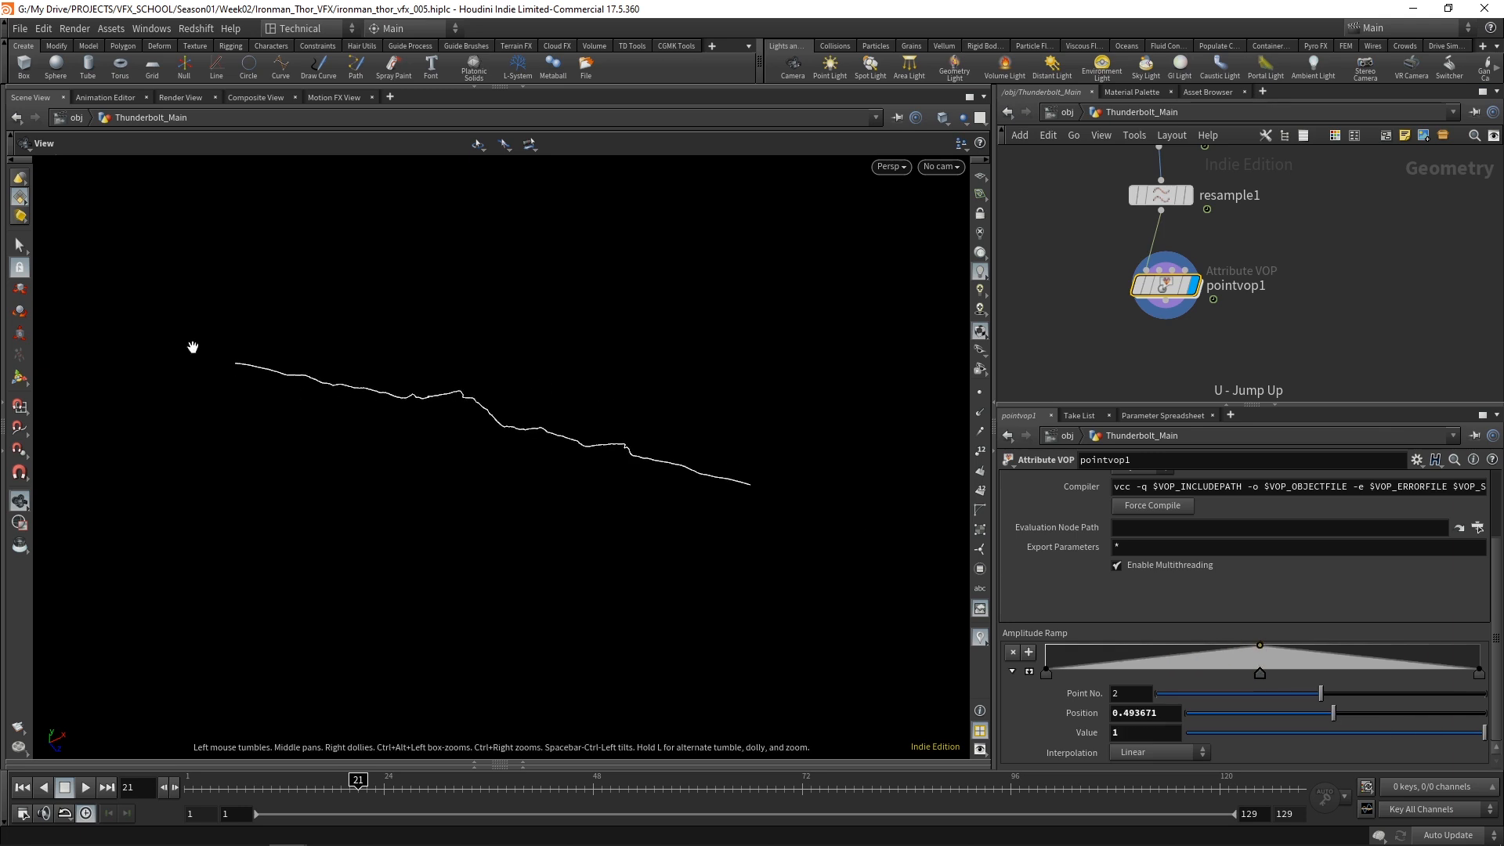
left_click_drag(306, 363, 302, 430)
mouse_move(358, 787)
left_mouse_down()
mouse_move(492, 788)
mouse_move(268, 788)
mouse_move(383, 788)
left_mouse_up()
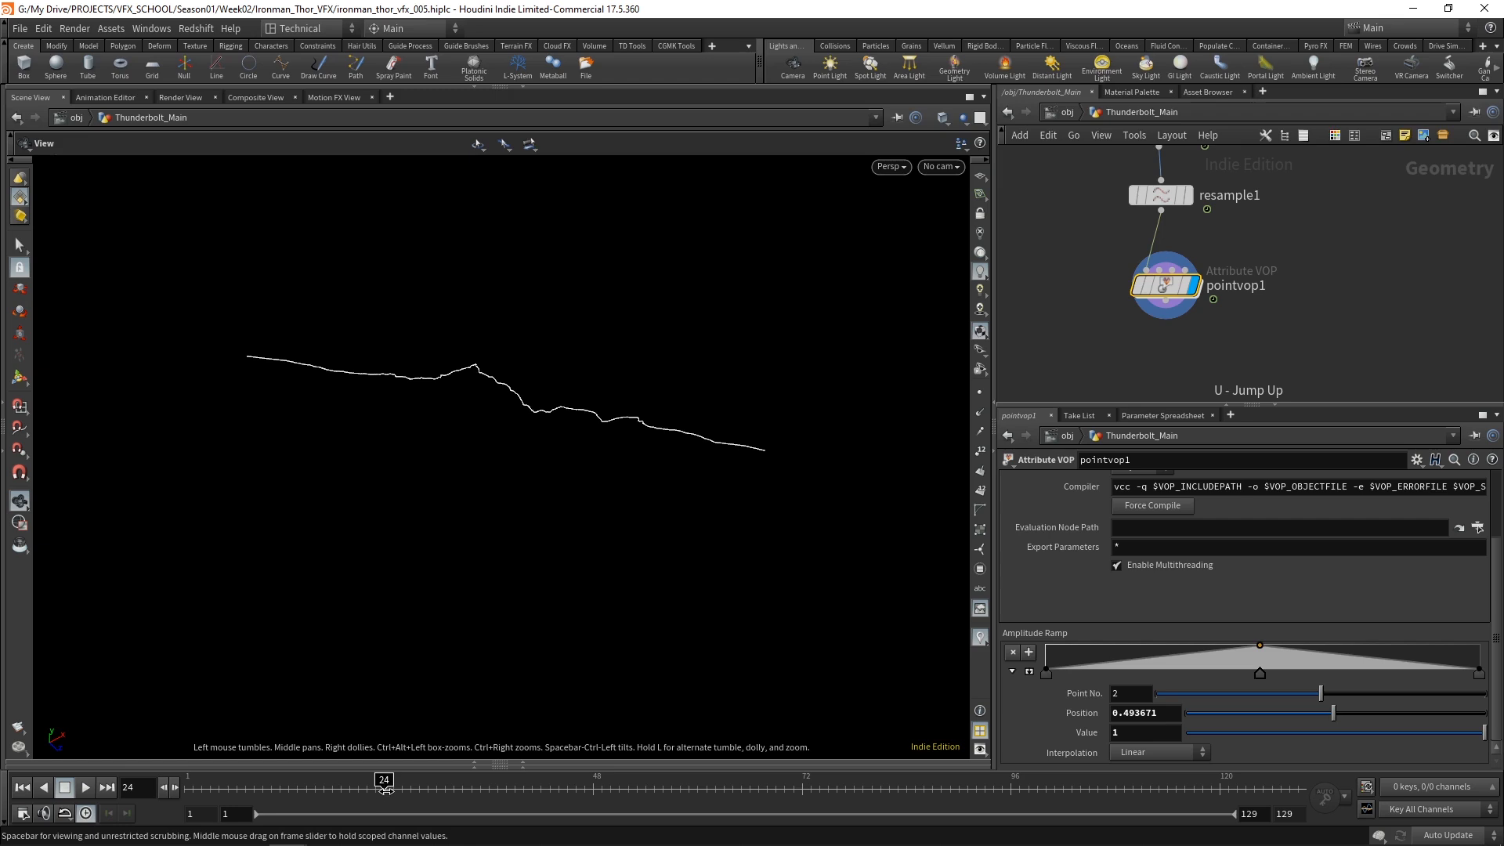
left_click(343, 788)
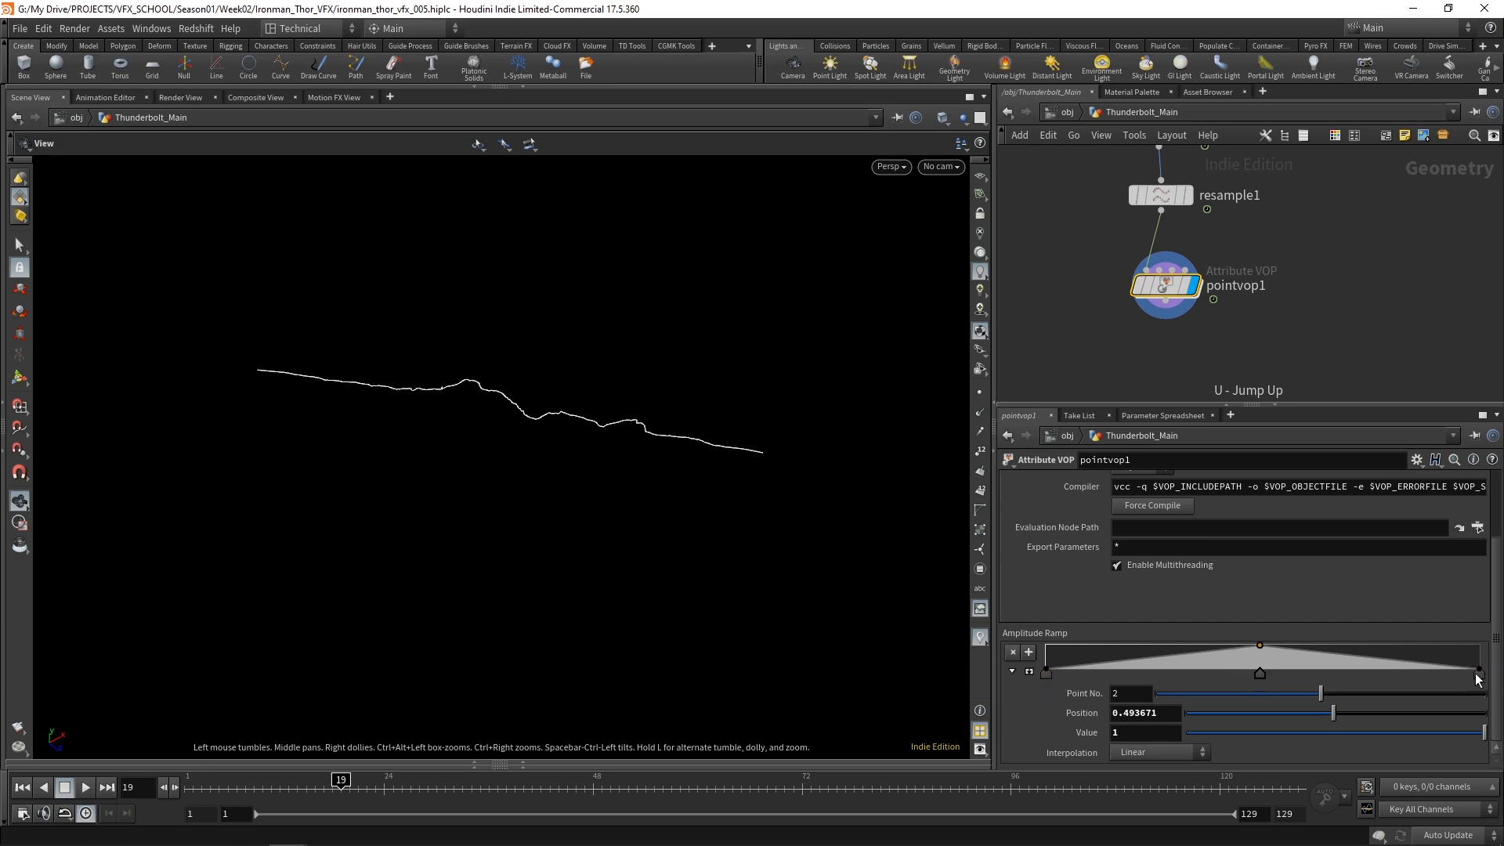
Step: Try Bezier interpolation on the Amplitude Ramp's middle point
right_click(1260, 647)
mouse_move(1292, 654)
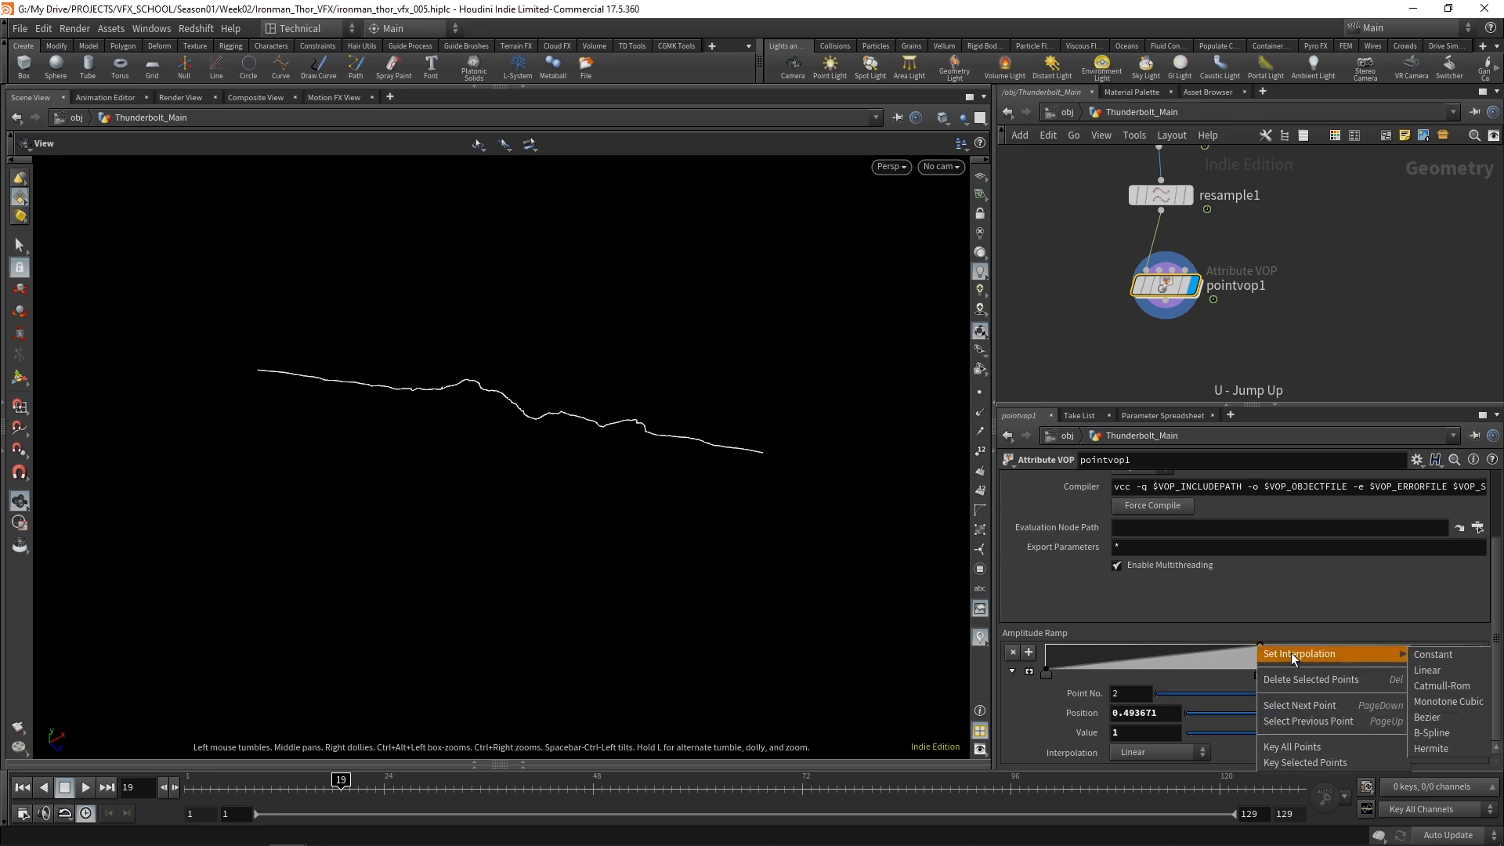
left_click(1435, 719)
Step: Set the interpolation of the Amplitude Ramp's end, middle and start points to Catmull-Rom
right_click(1479, 672)
mouse_move(1408, 675)
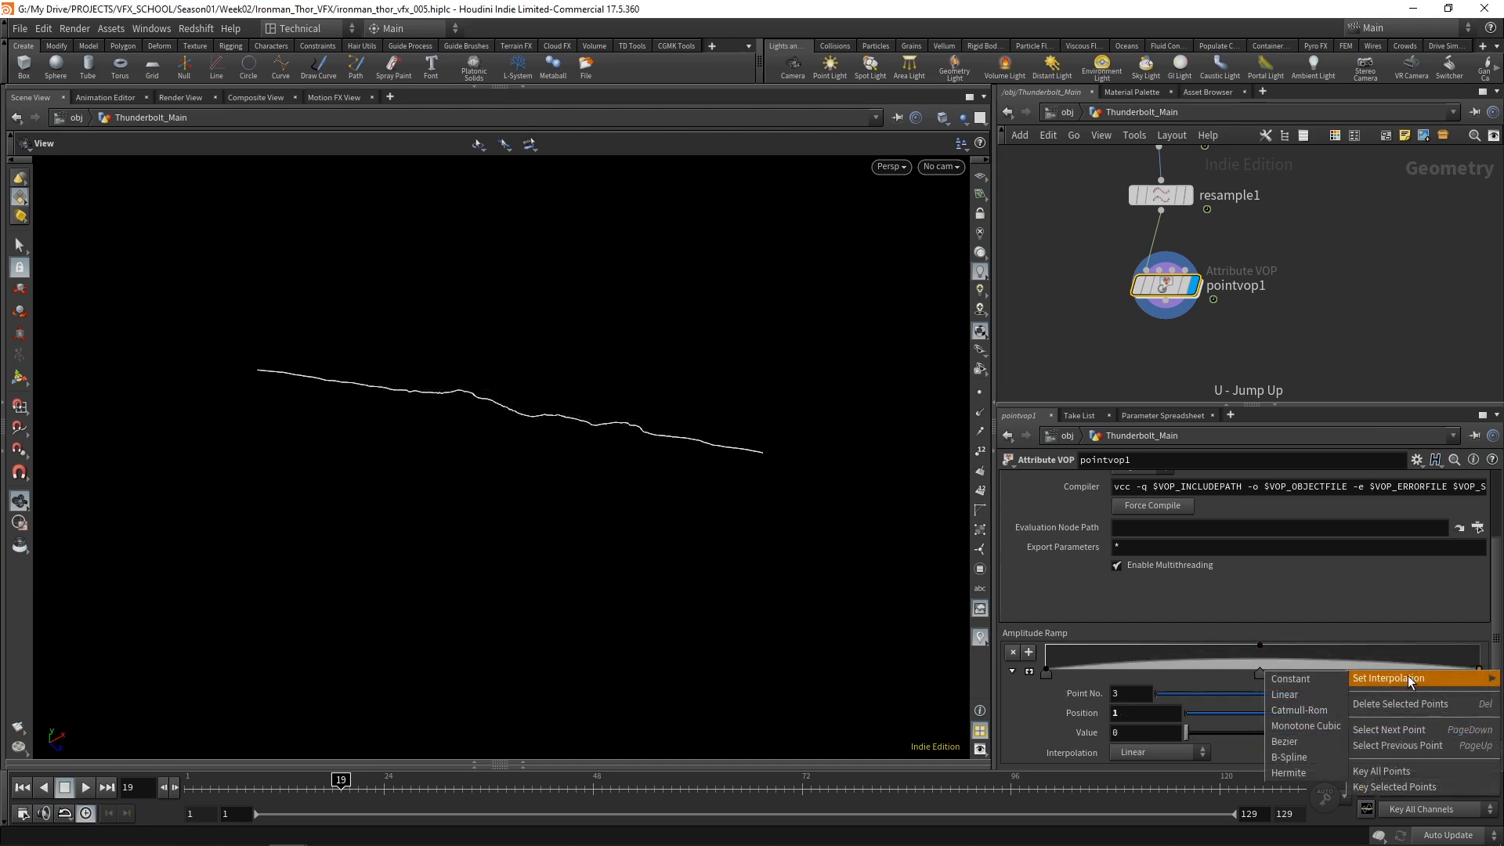
left_click(1317, 711)
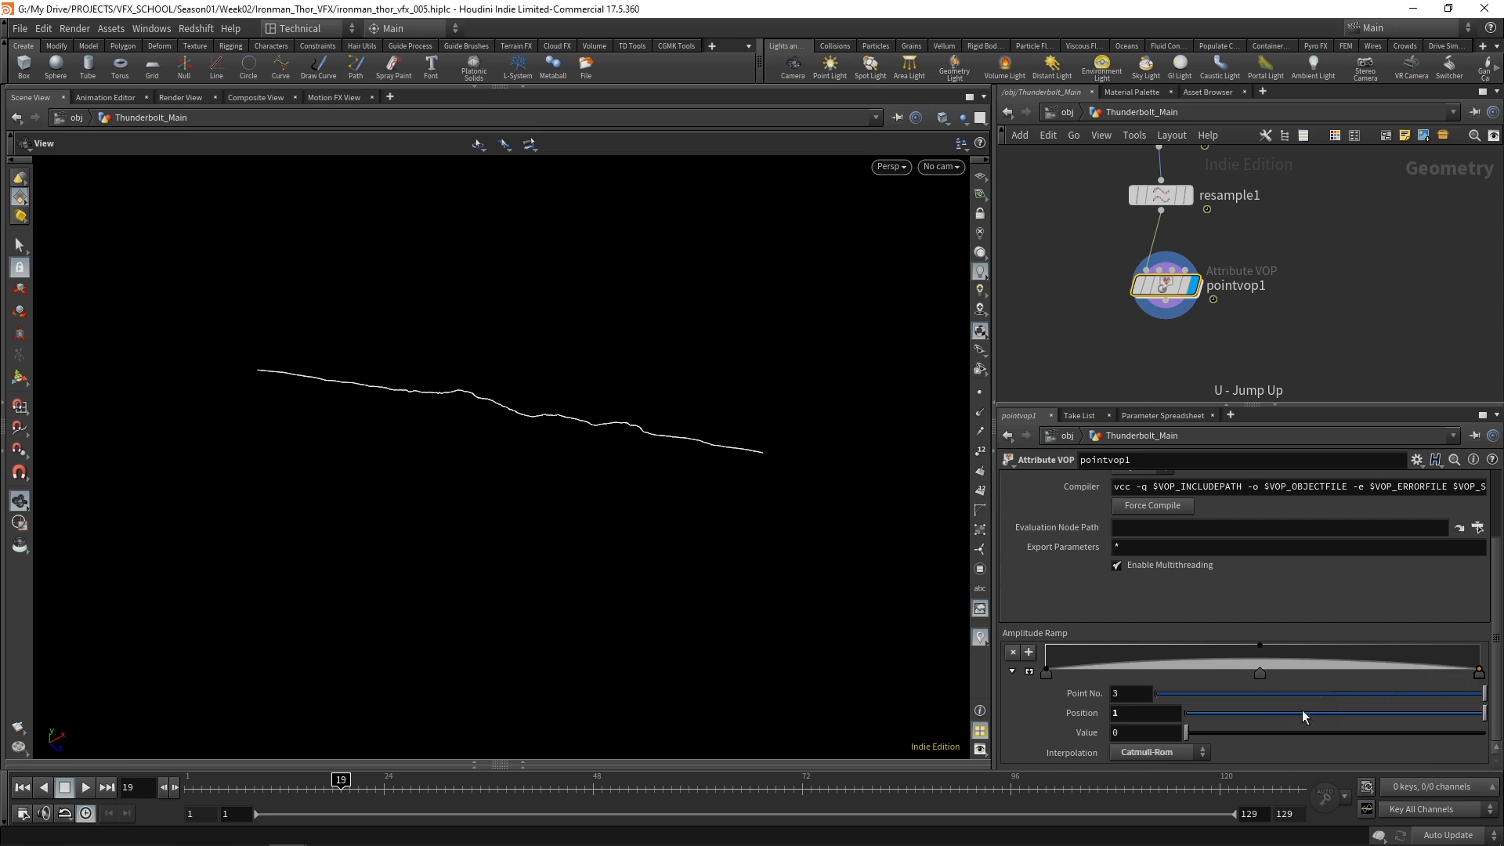
right_click(1260, 645)
mouse_move(1311, 657)
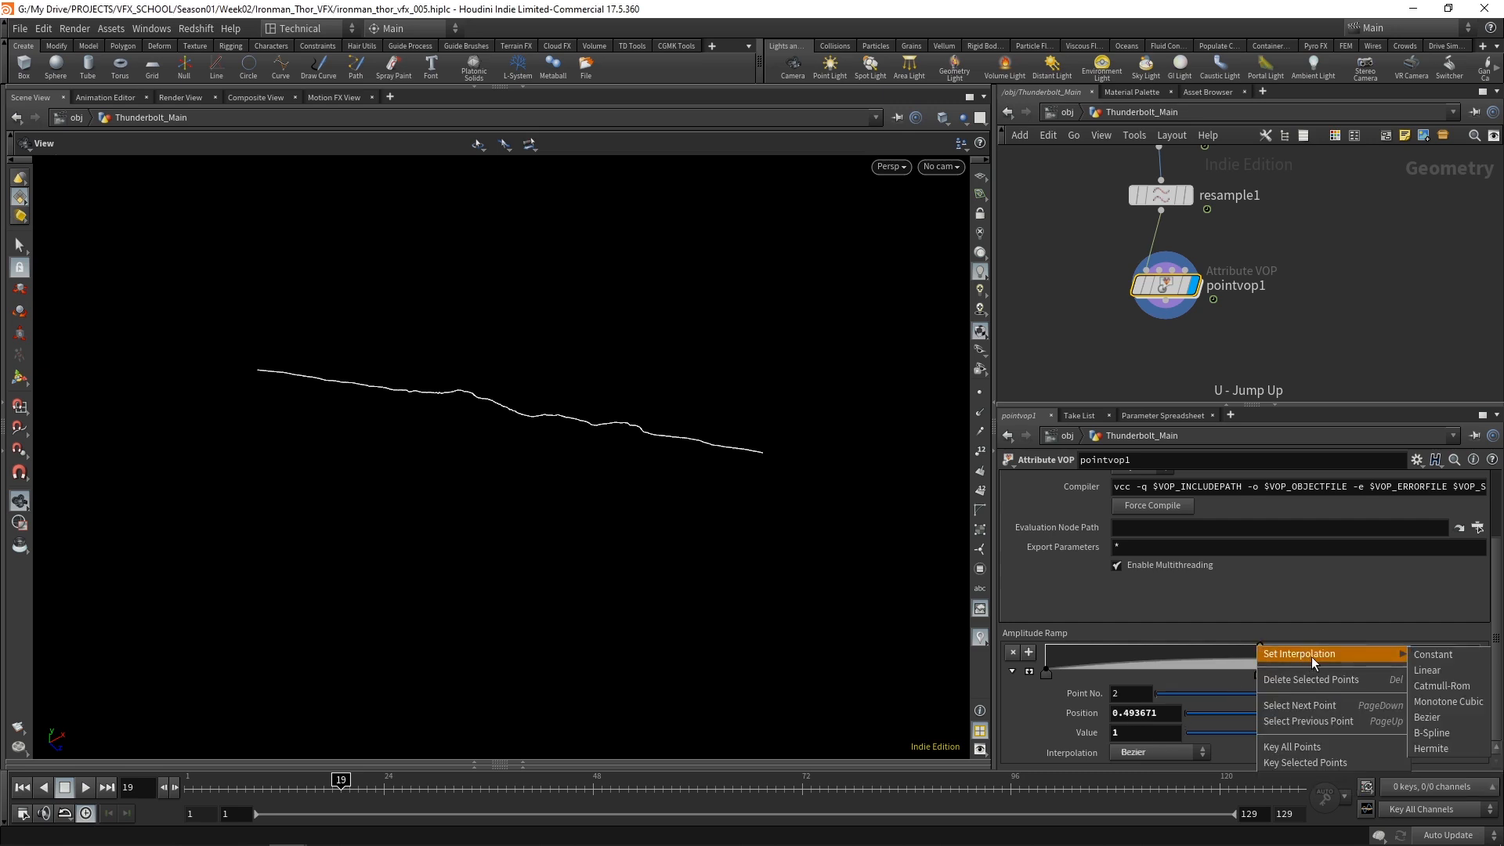
left_click(1440, 686)
right_click(1048, 669)
mouse_move(1193, 679)
left_click(1231, 711)
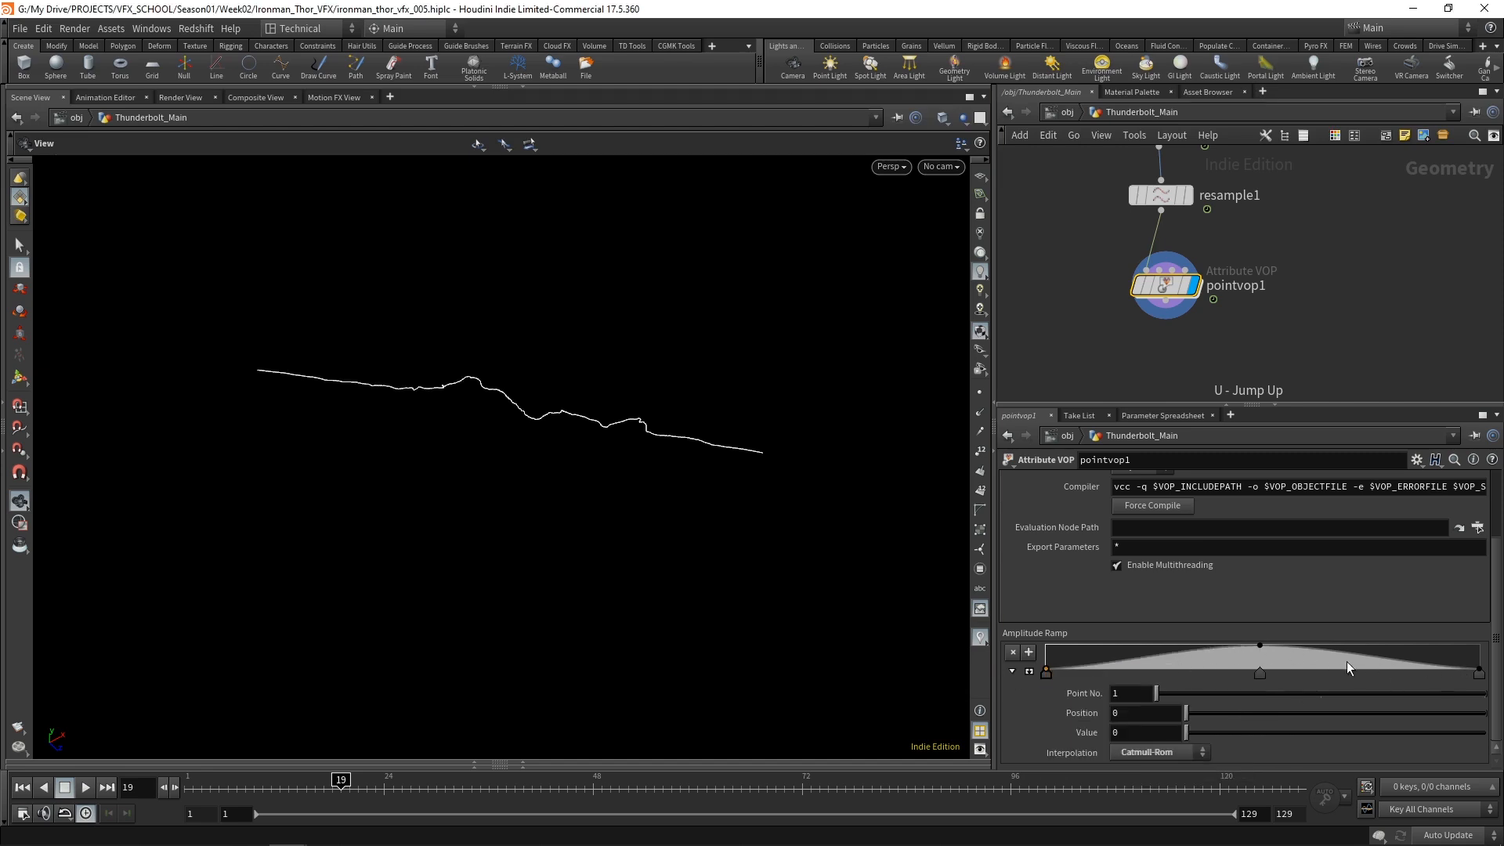
Step: Add two Amplitude Ramp points at full height, one near the start and one at about 0.85, and inspect the bolt's shape
mouse_move(490, 373)
left_mouse_down()
mouse_move(486, 430)
mouse_move(502, 350)
left_mouse_up()
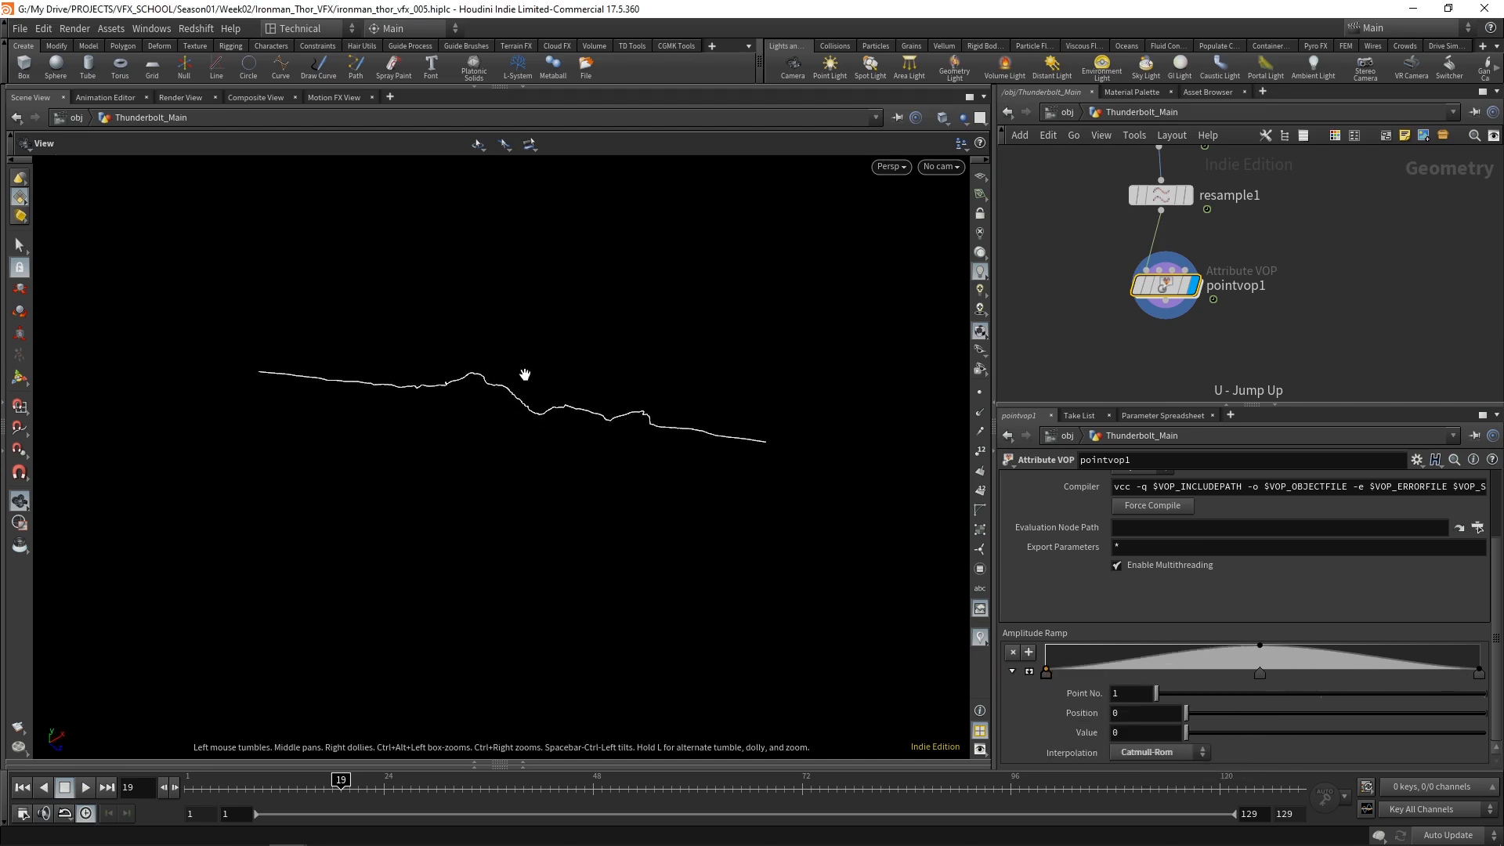
left_click_drag(1132, 663, 1105, 640)
left_click_drag(1408, 637, 1413, 634)
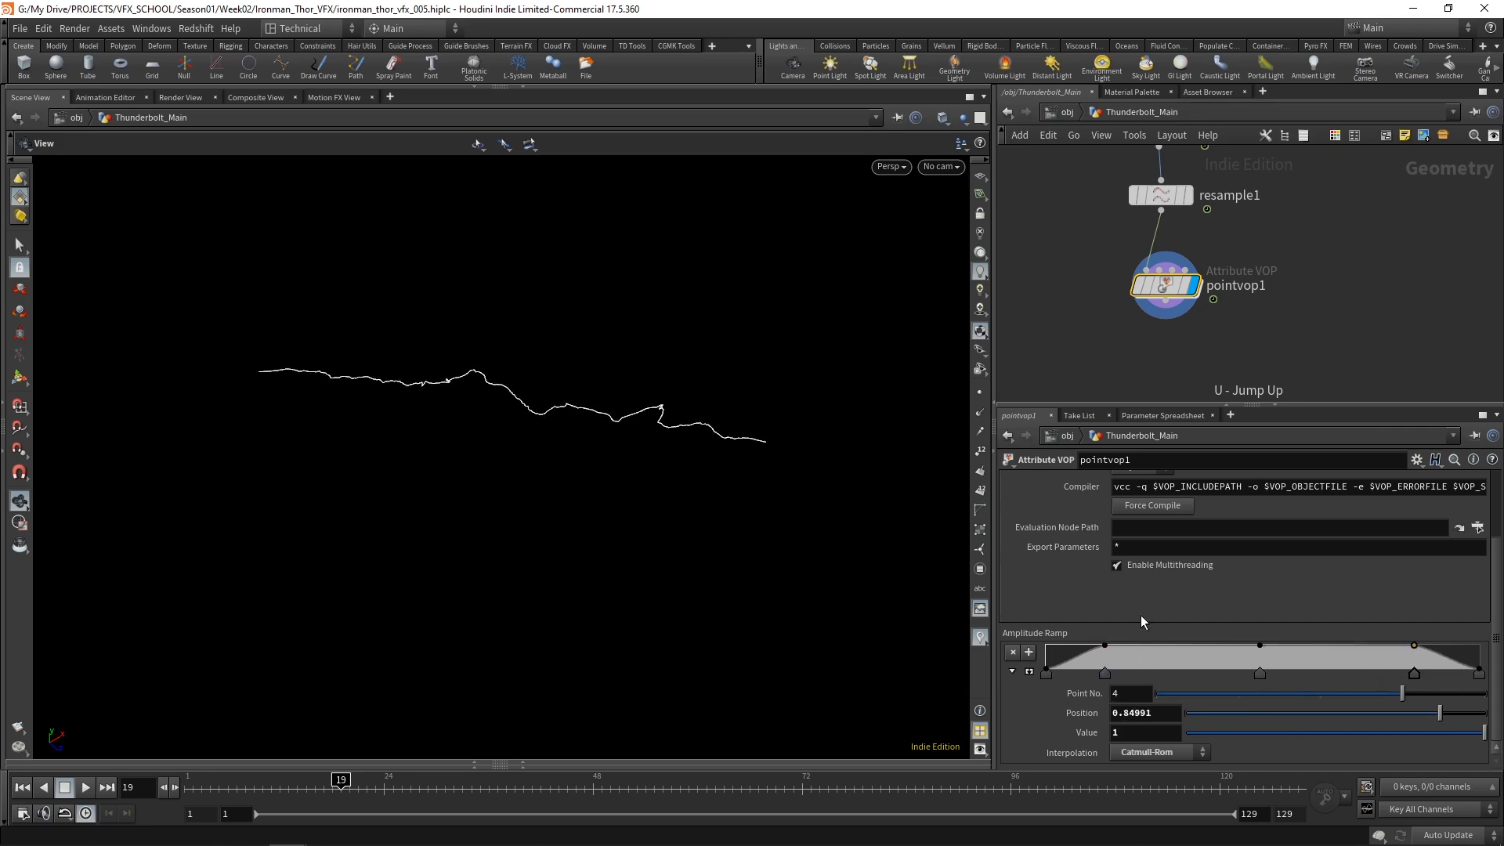
mouse_move(614, 268)
left_mouse_down()
mouse_move(557, 345)
mouse_move(612, 295)
left_mouse_up()
left_click_drag(651, 406, 477, 349)
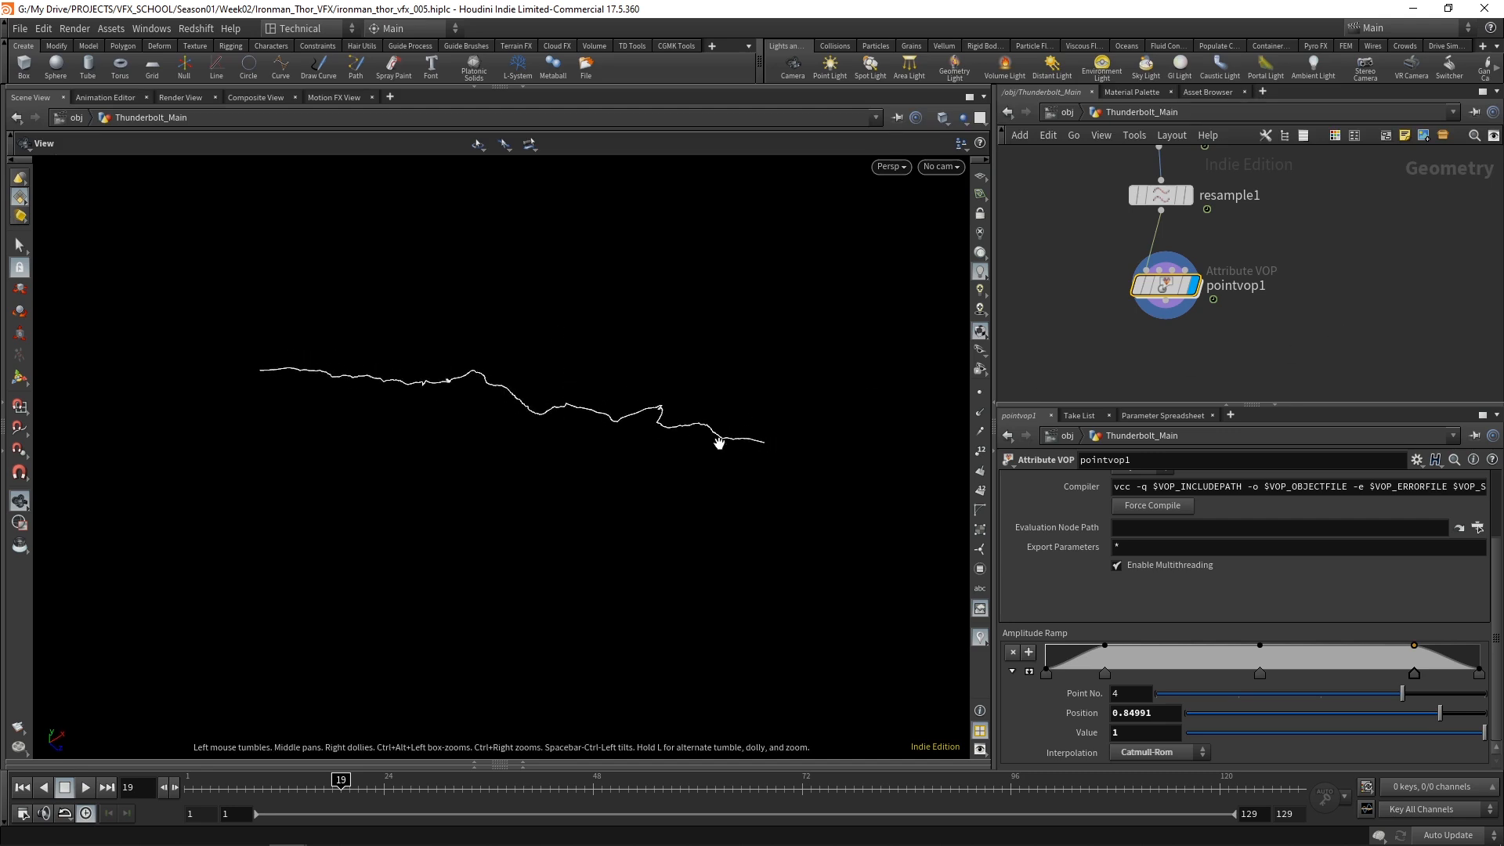
left_click_drag(324, 353, 376, 451)
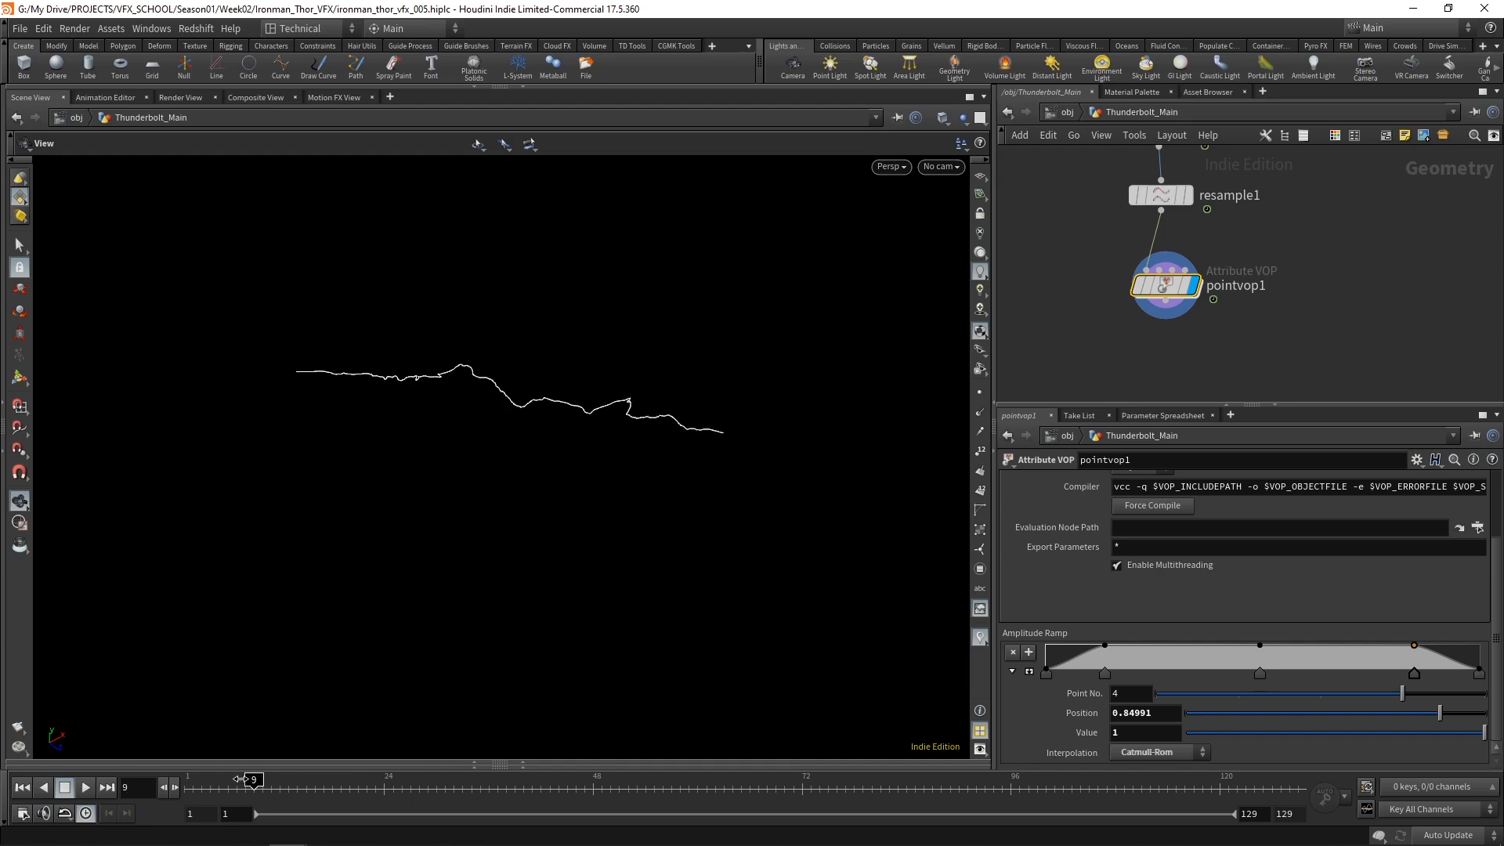